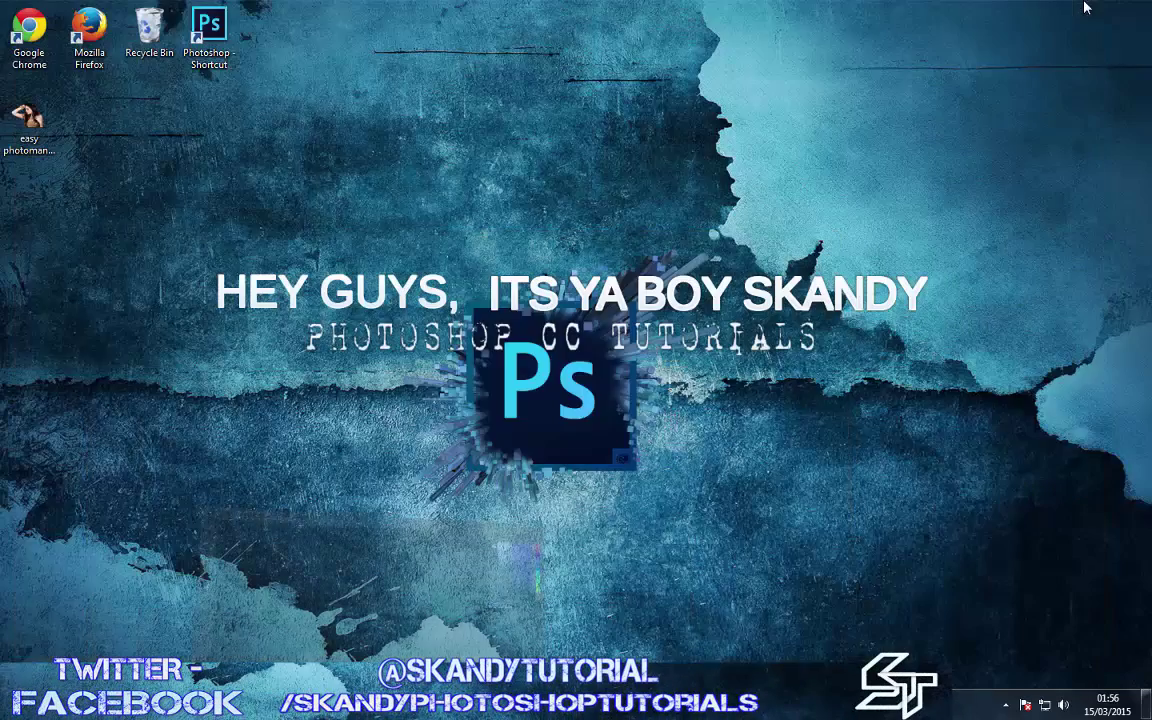
Open the easy photomanipulation tutorials image in Photoshop and add three empty layers above it
left_click(1077, 8)
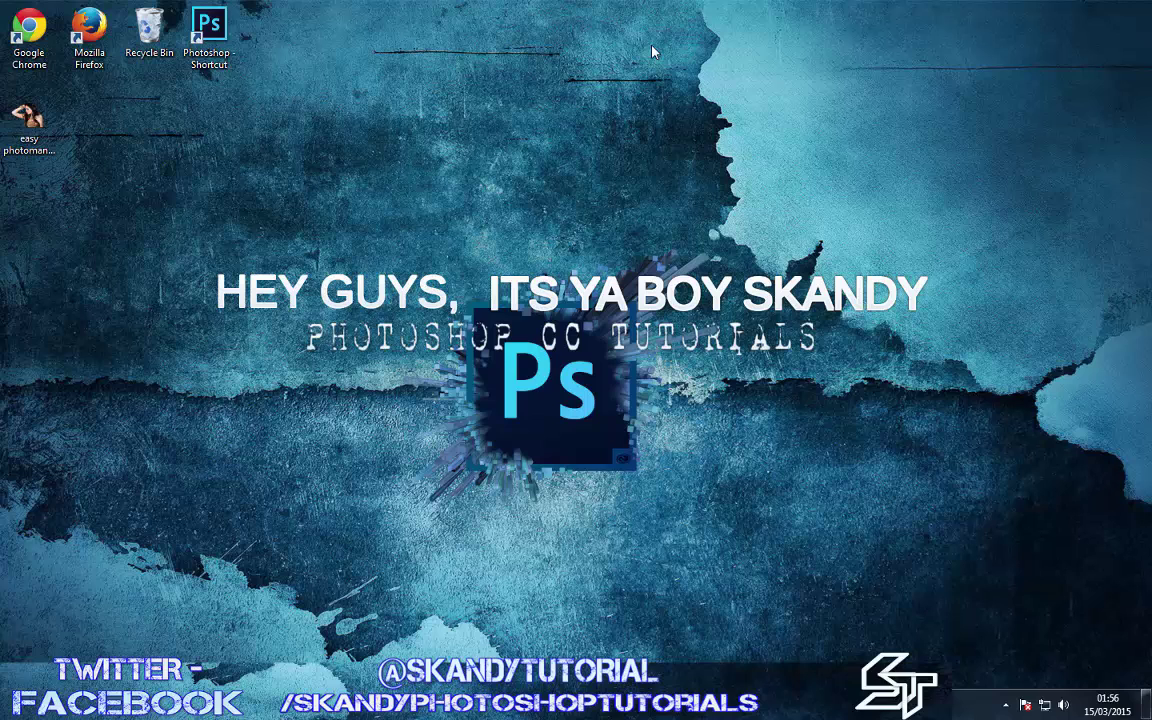
left_click_drag(28, 118, 394, 403)
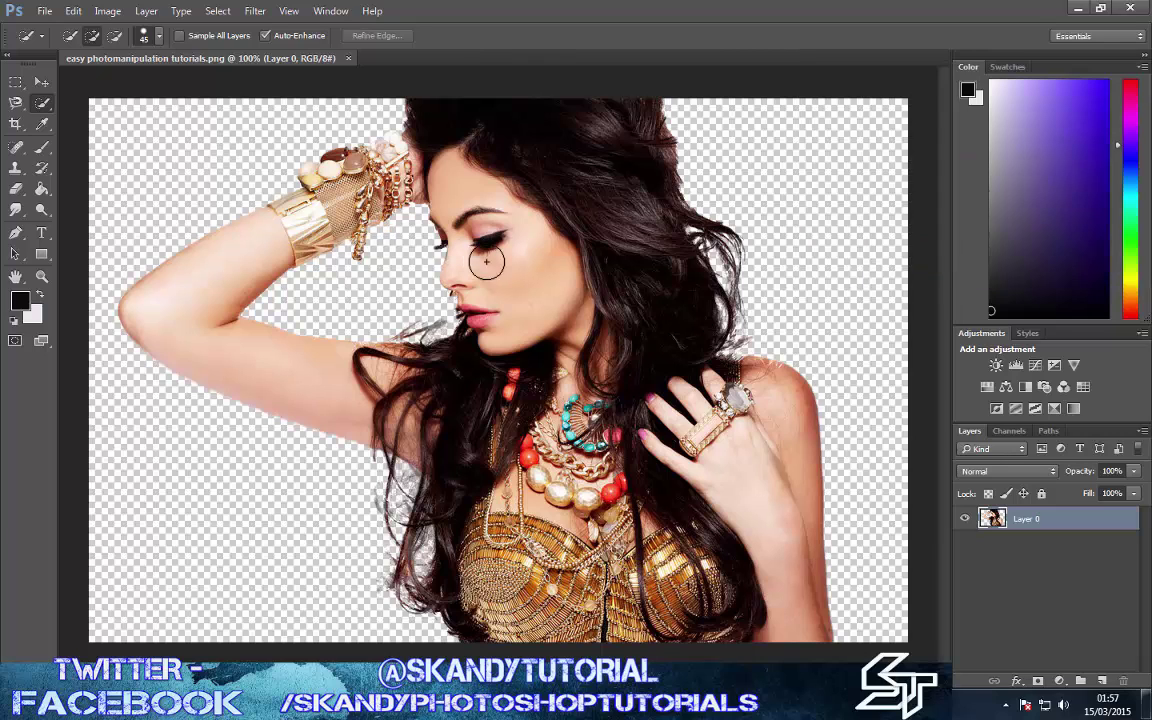
left_click(1101, 681)
left_click(1101, 681)
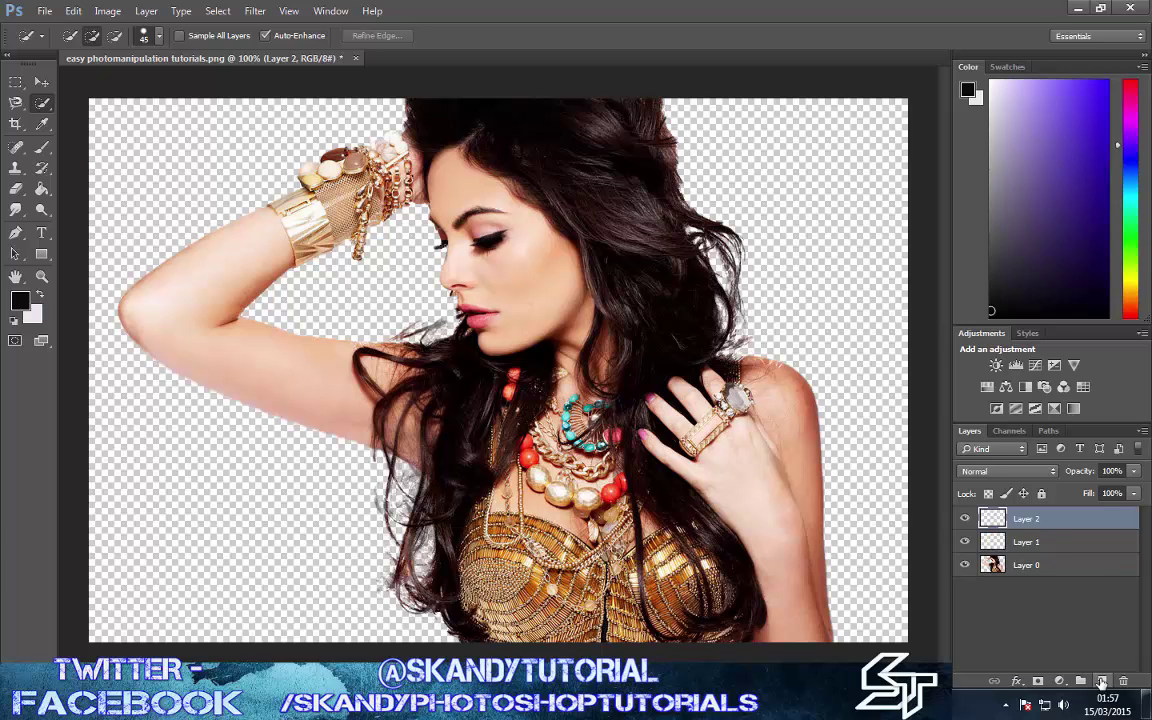
left_click(1101, 681)
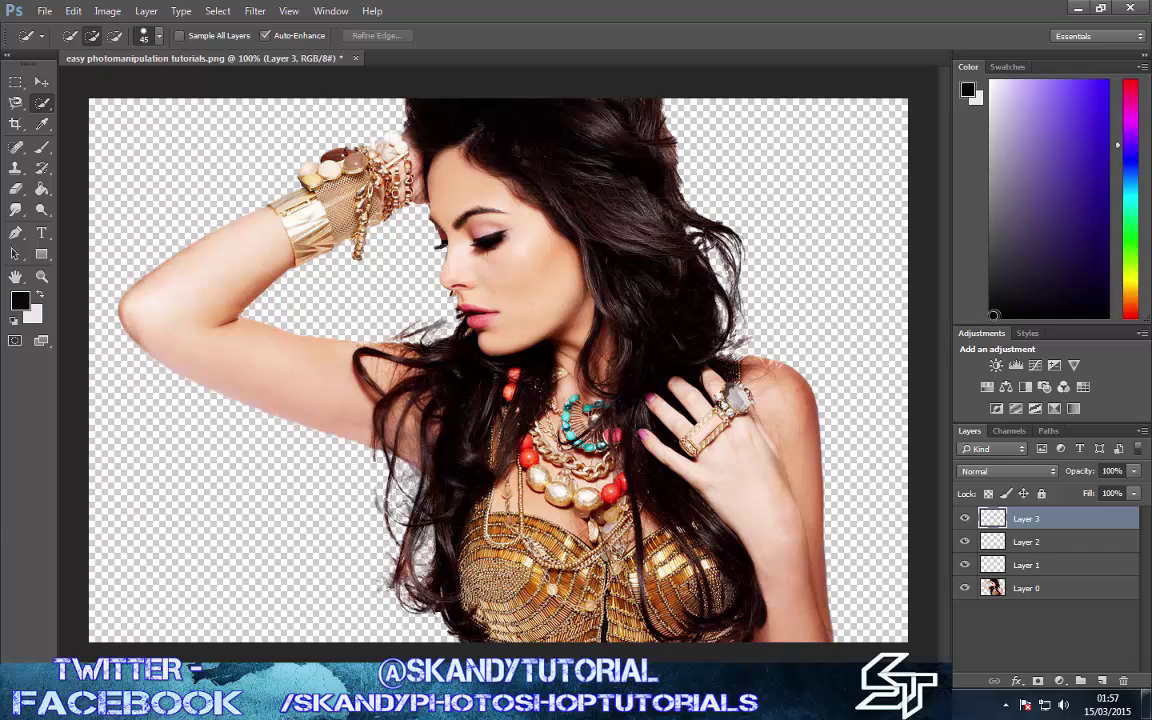
Fill Layer 3 with black using the Paint Bucket and move it beneath Layer 0
left_click(46, 193)
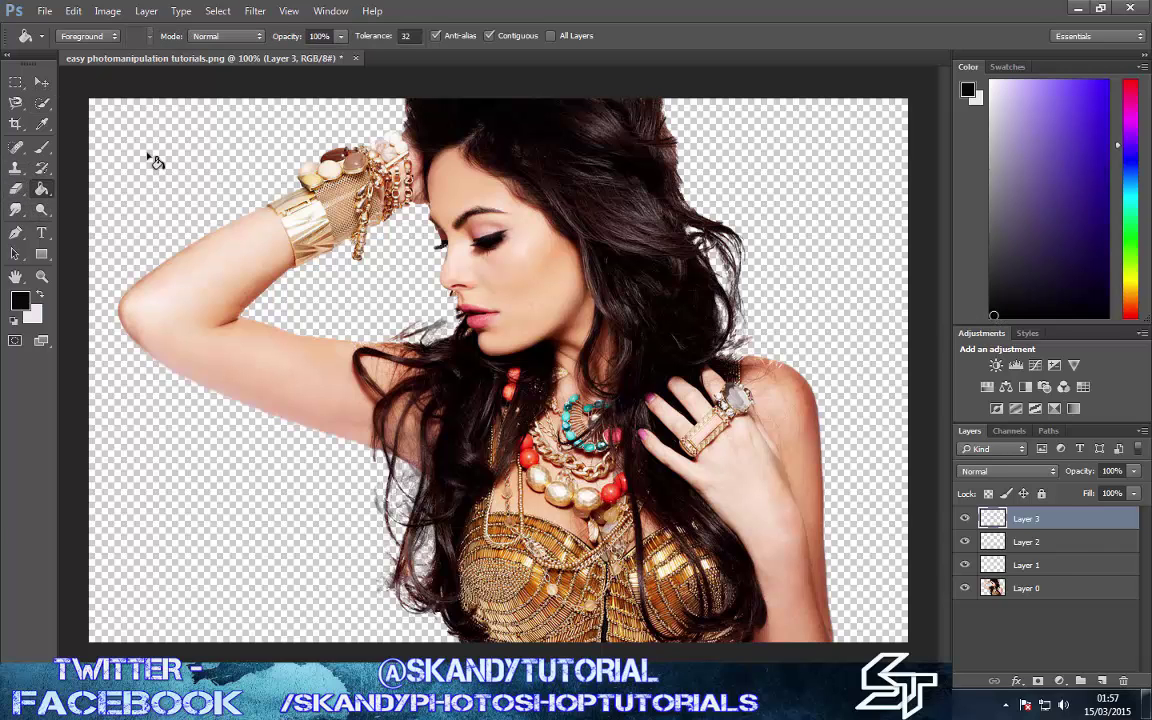
left_click(150, 158)
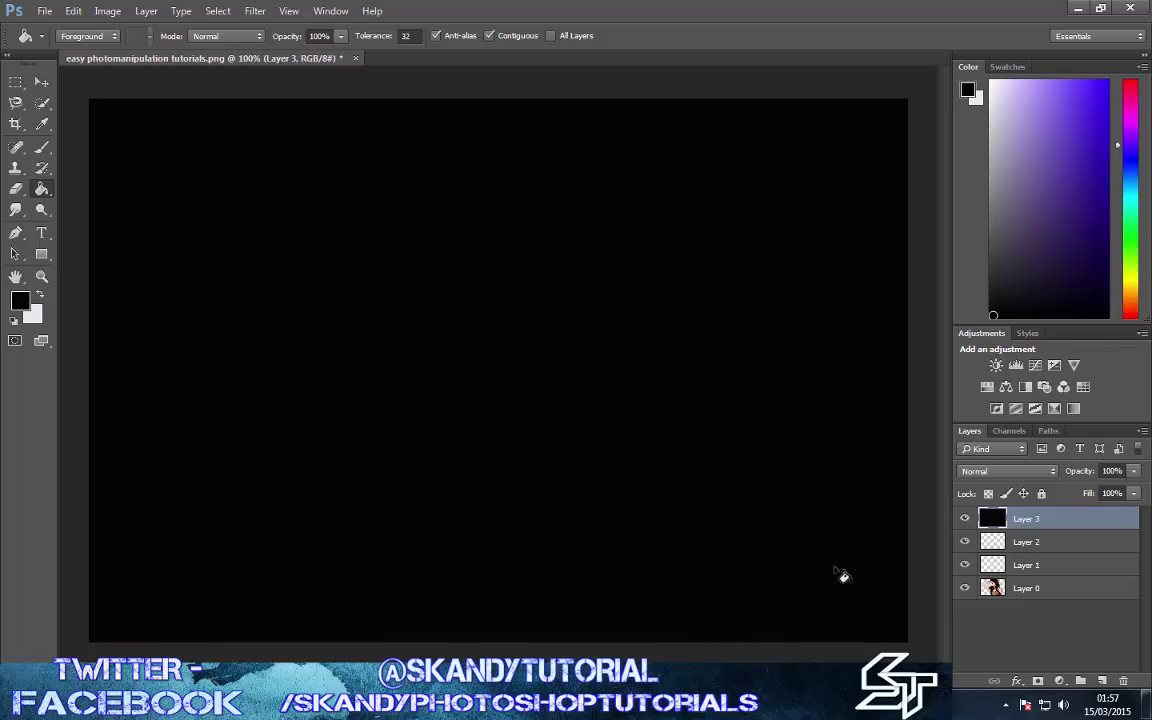
left_click_drag(1018, 524, 1017, 613)
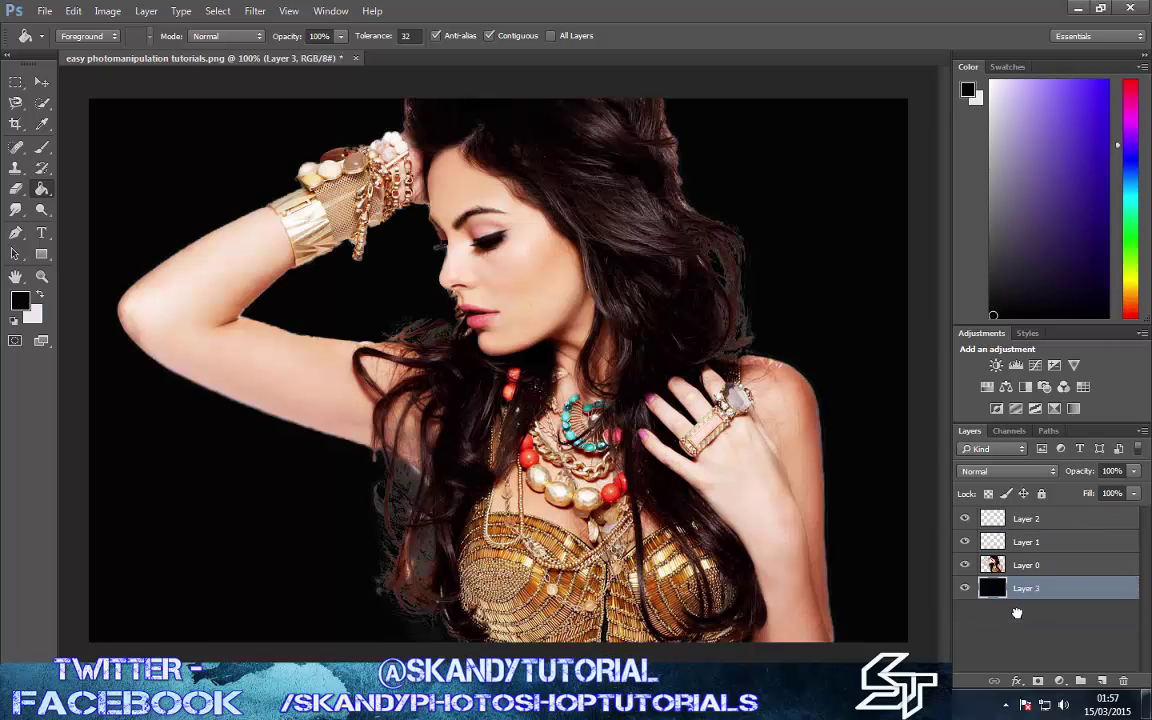
Hide Layer 0 and stamp a soft round 700 px white glow near the centre of the canvas on Layer 1
left_click(965, 565)
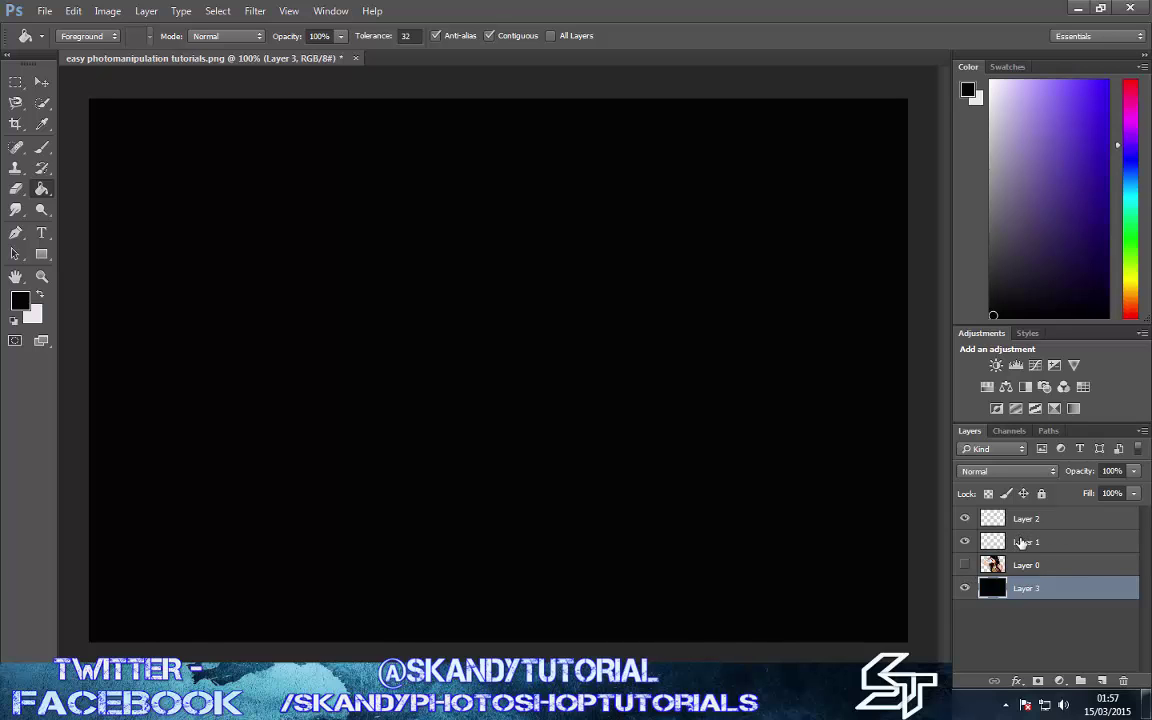
left_click(1021, 544)
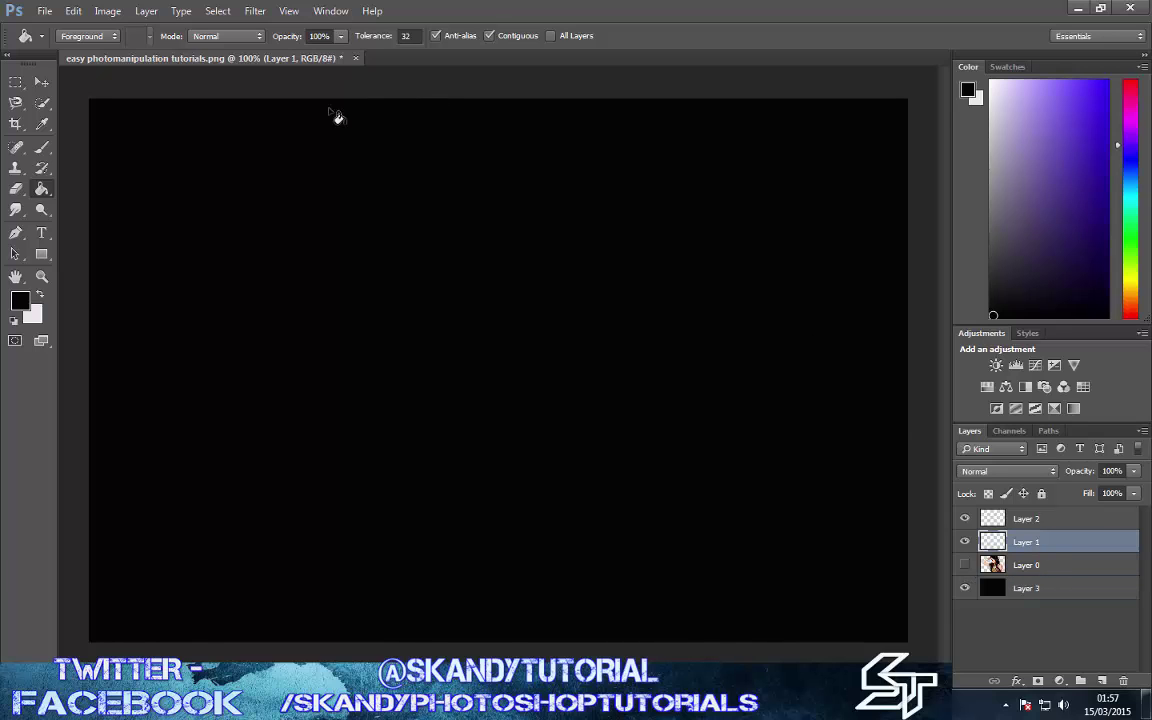
key("b")
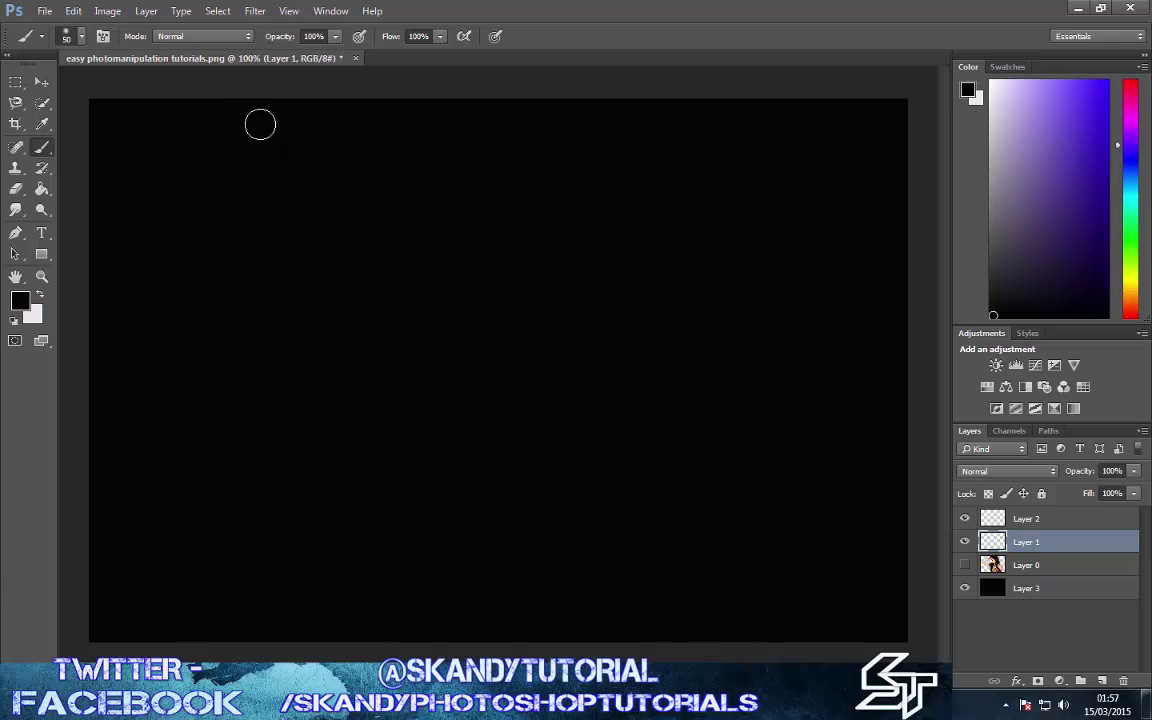
left_click(82, 40)
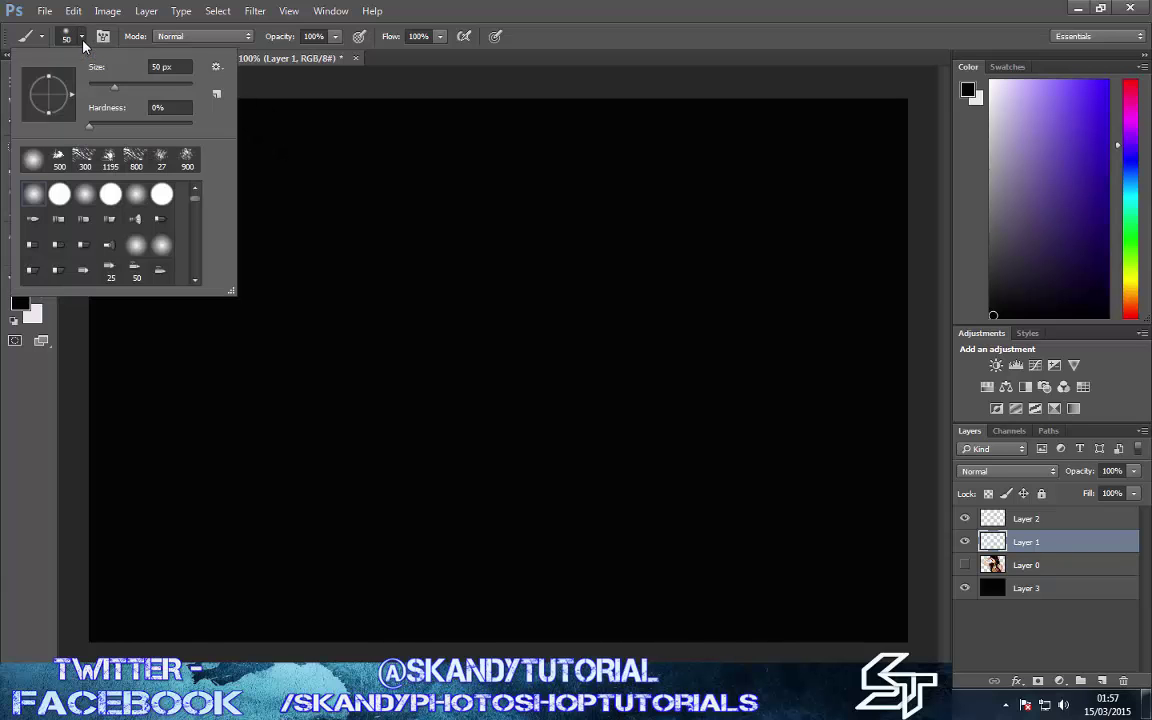
double_click(33, 162)
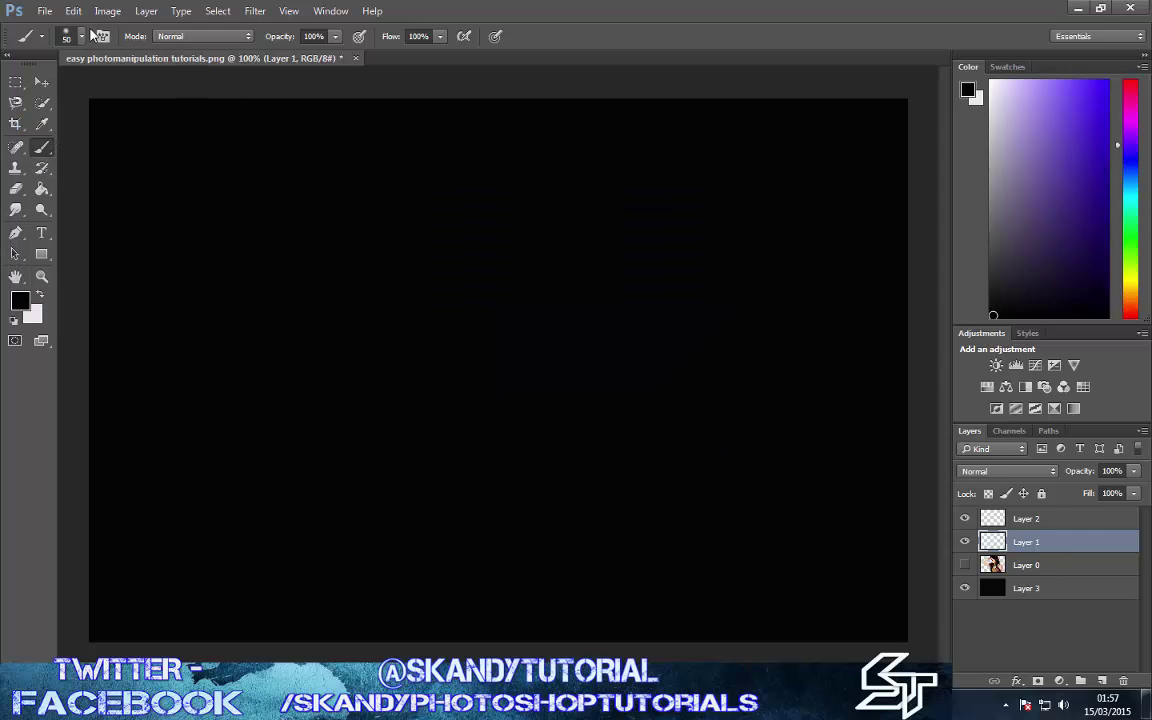
left_click(83, 37)
double_click(35, 163)
left_click(993, 83)
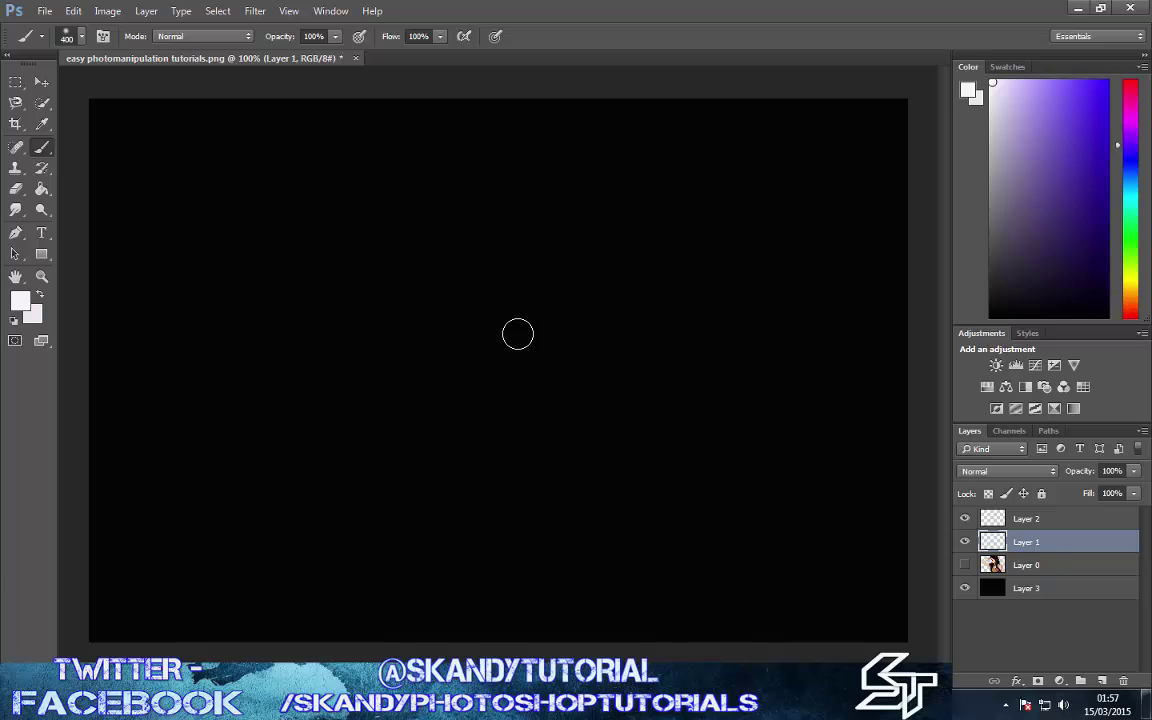
key("bracketright")
key("bracketright")
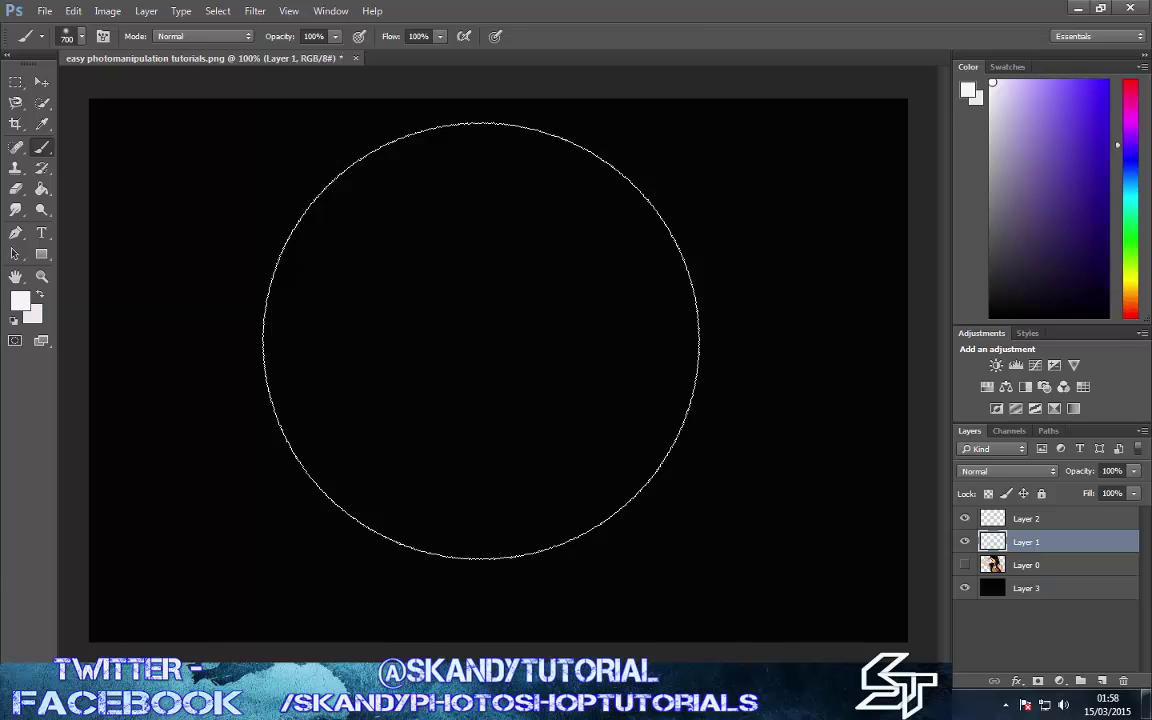
left_click(485, 342)
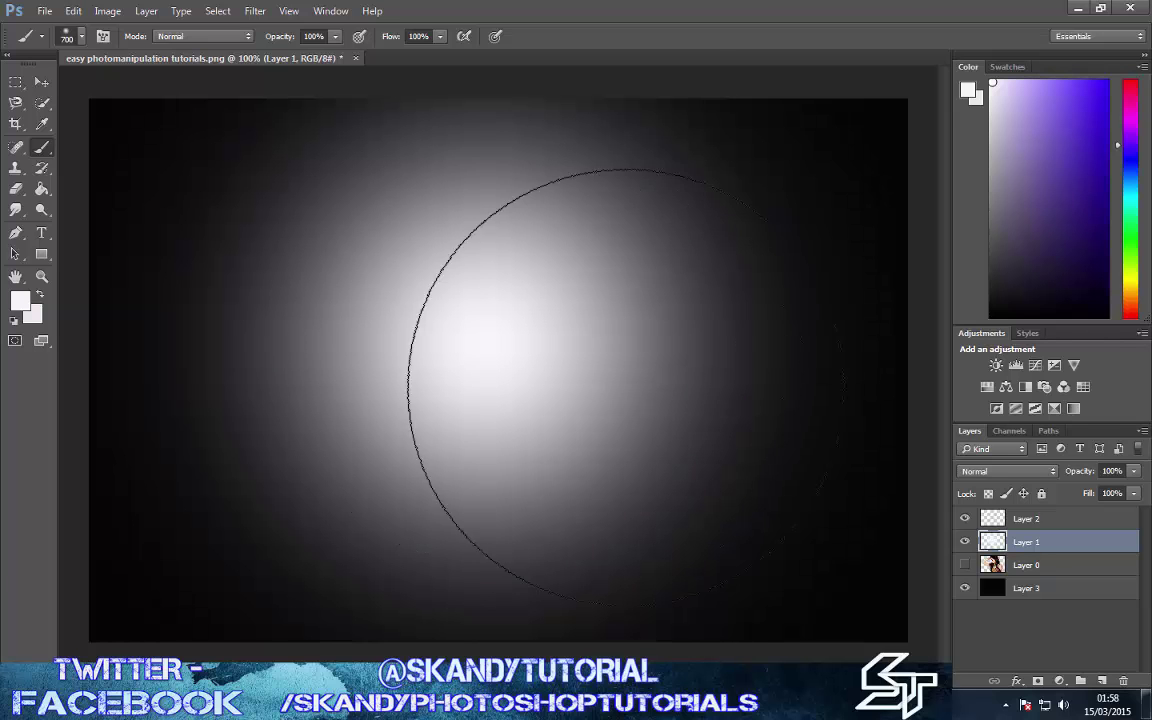
Brighten the glow's centre on Layer 1 with a very pale lavender soft brush, reducing its size from 500 px to 150 px
left_click(1006, 82)
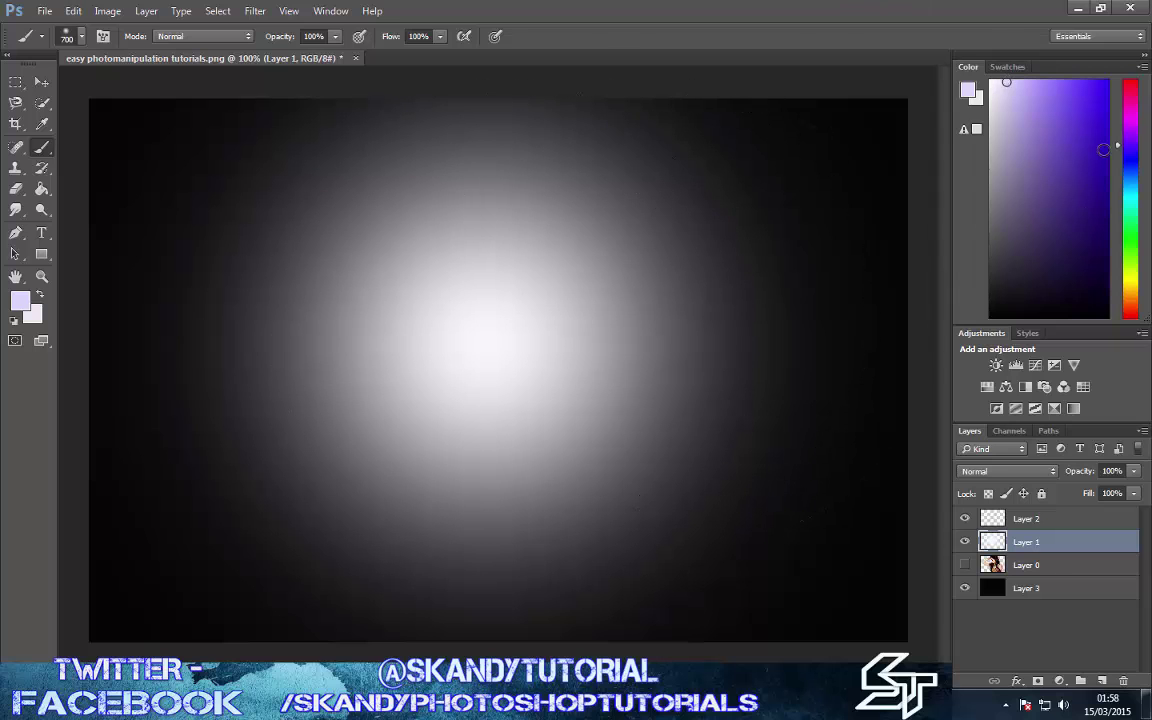
left_click(996, 82)
key("bracketleft")
key("bracketleft")
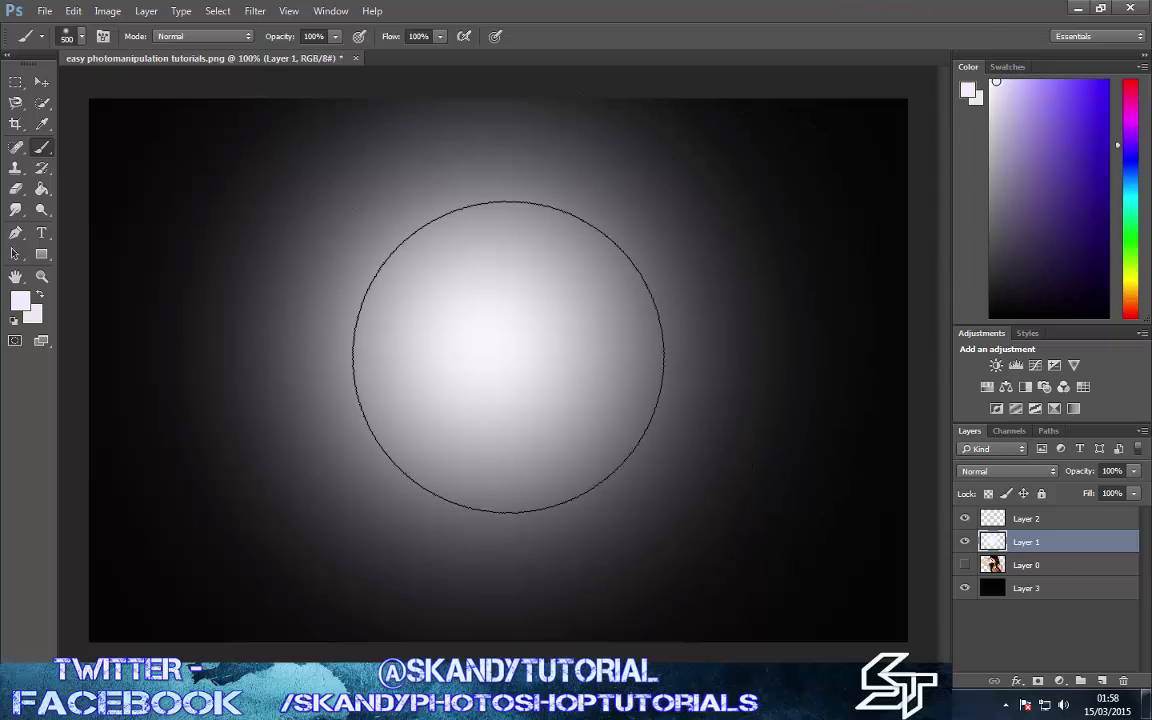
left_click_drag(470, 210, 490, 420)
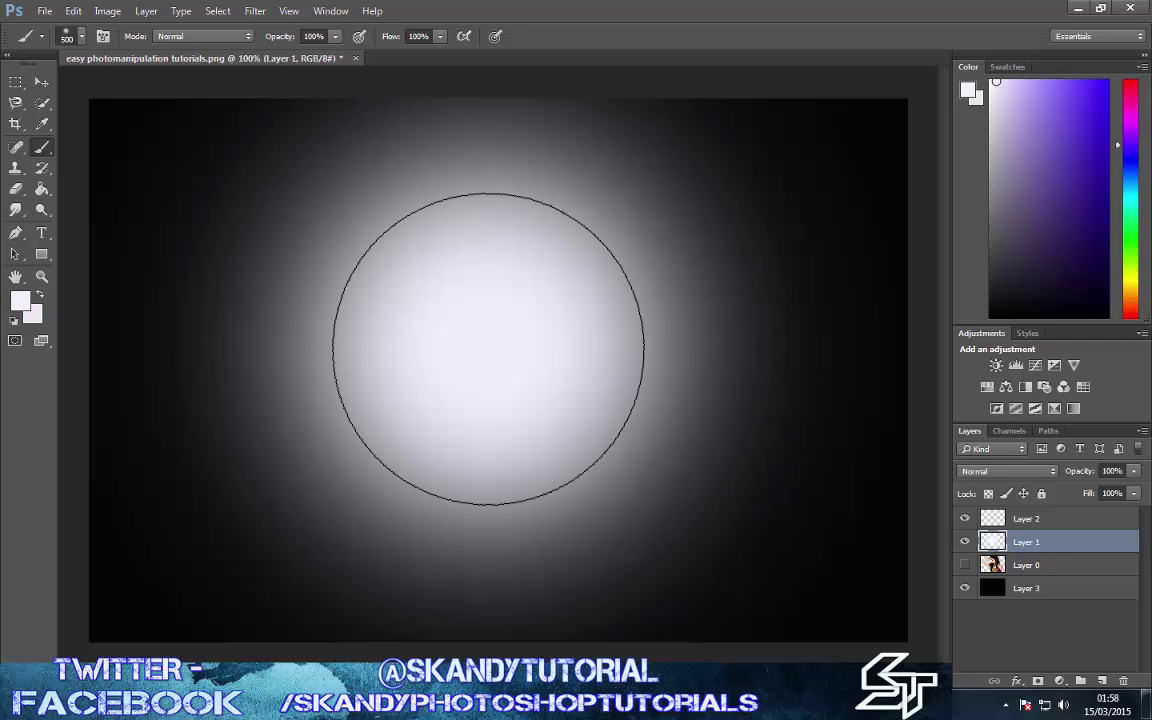
key("bracketleft")
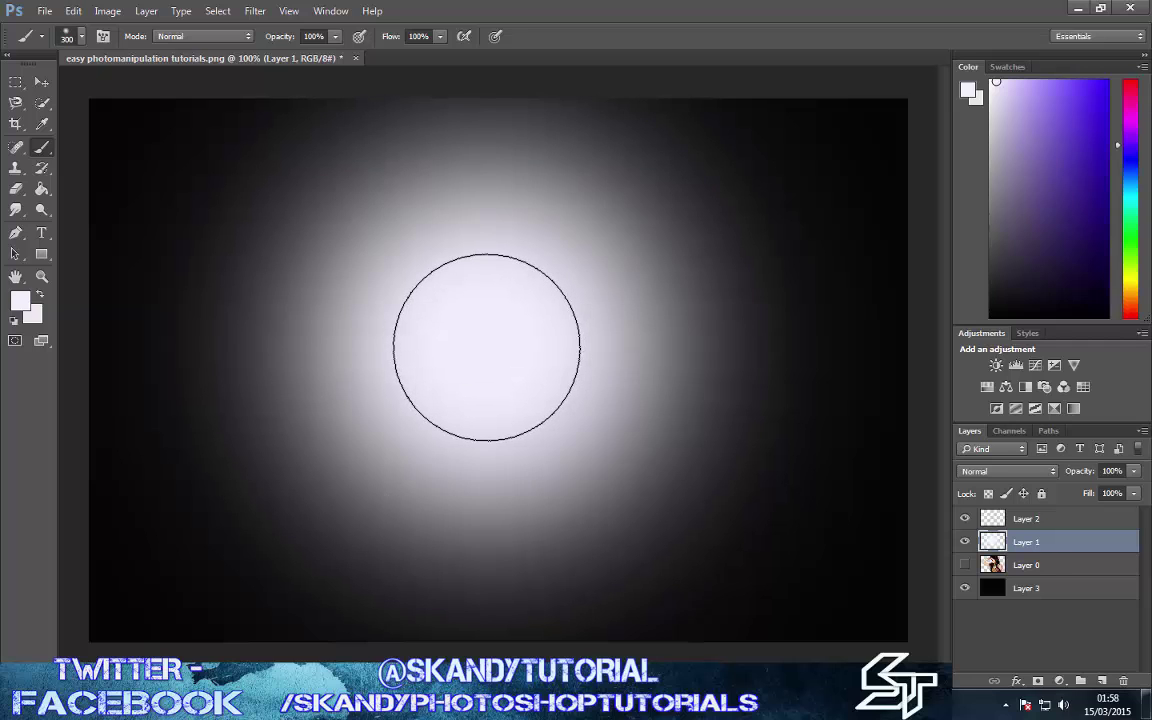
key("bracketleft")
key("bracketleft")
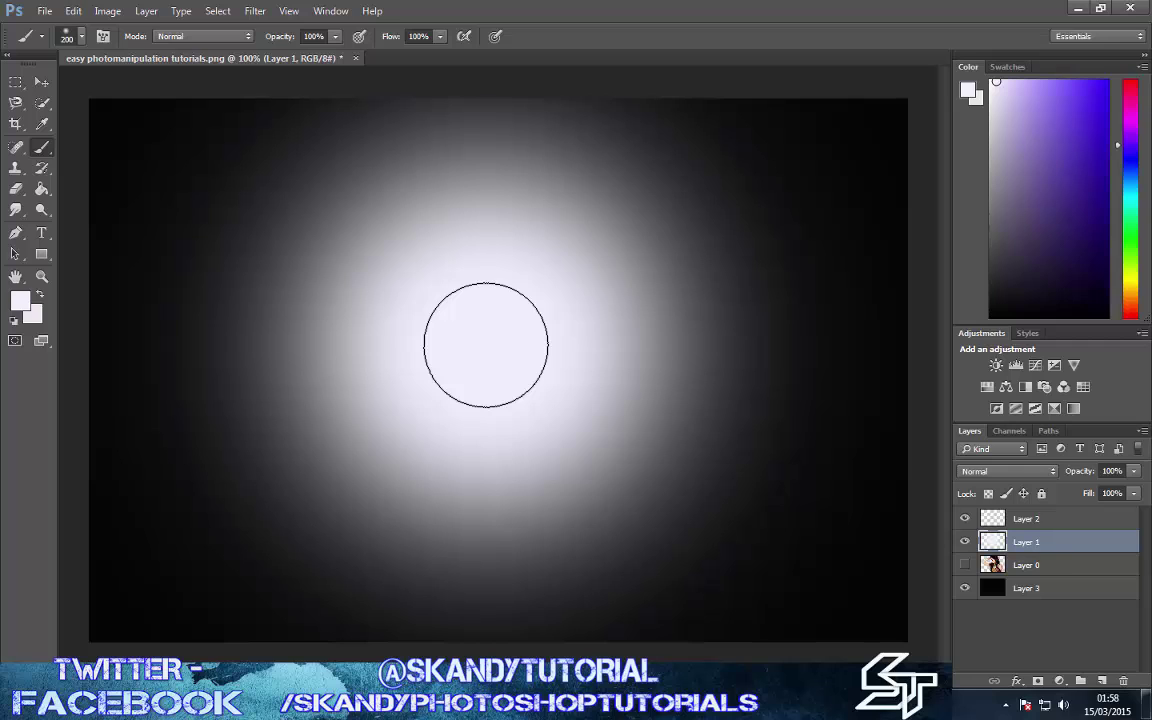
key("bracketleft")
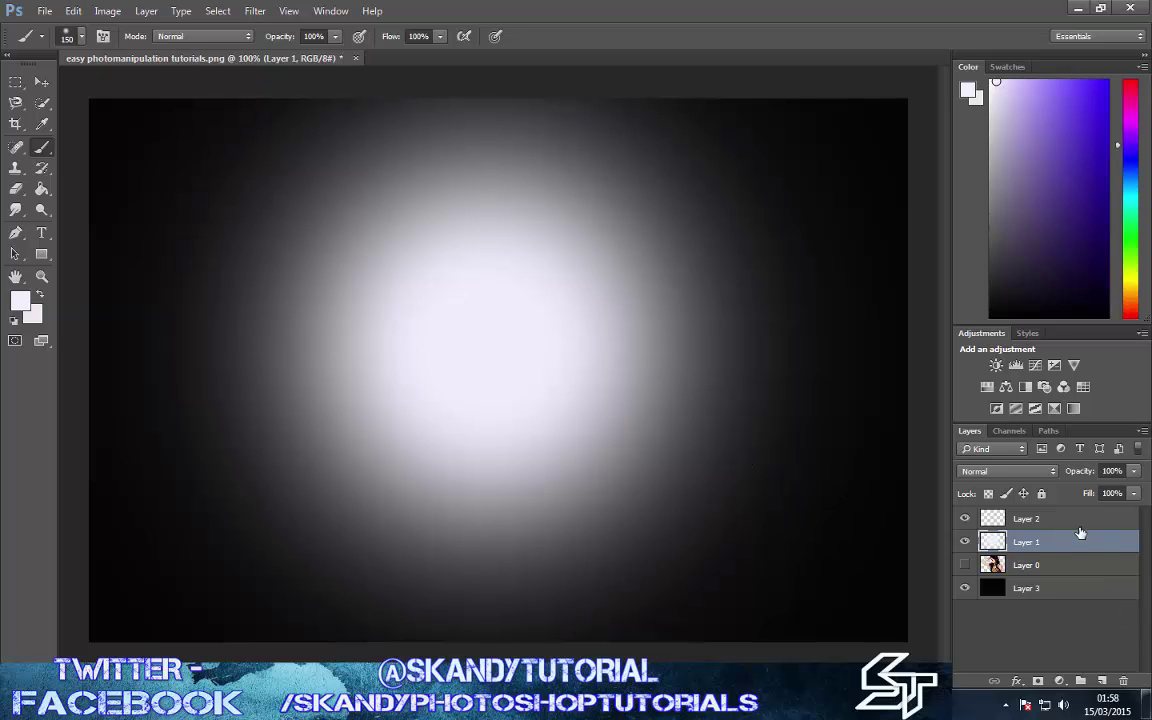
Hide Layer 1, make Layer 2 active and look through the brush preset options
left_click(965, 542)
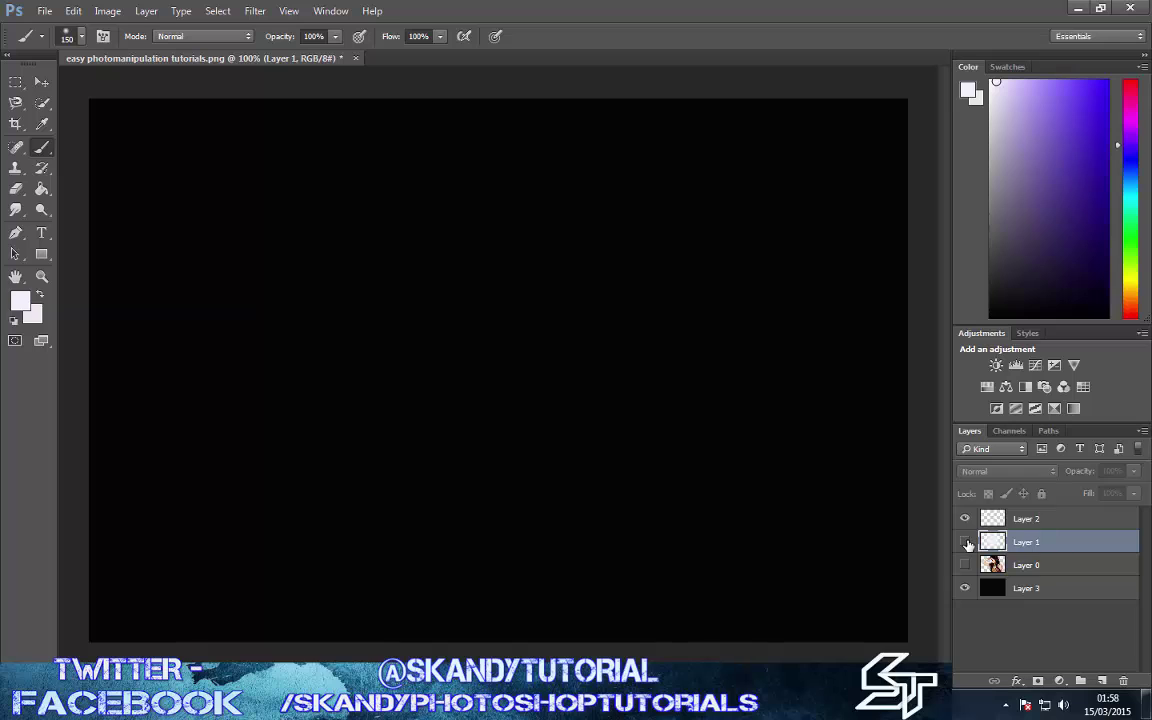
left_click(1034, 520)
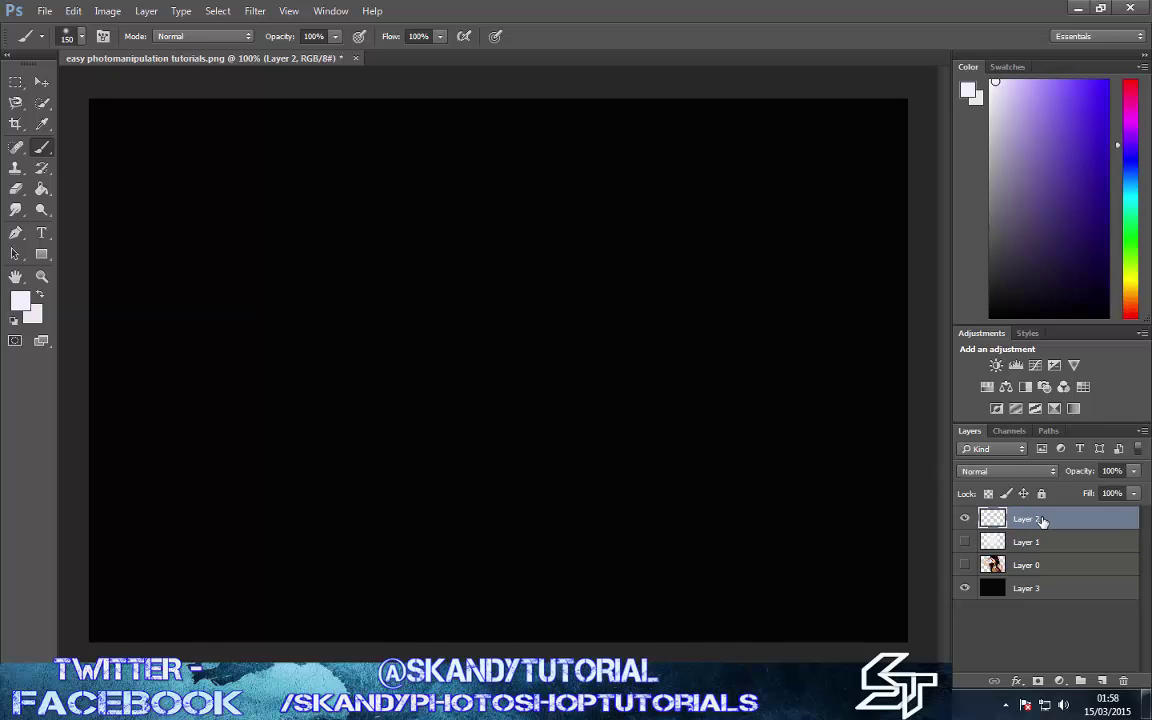
left_click(84, 39)
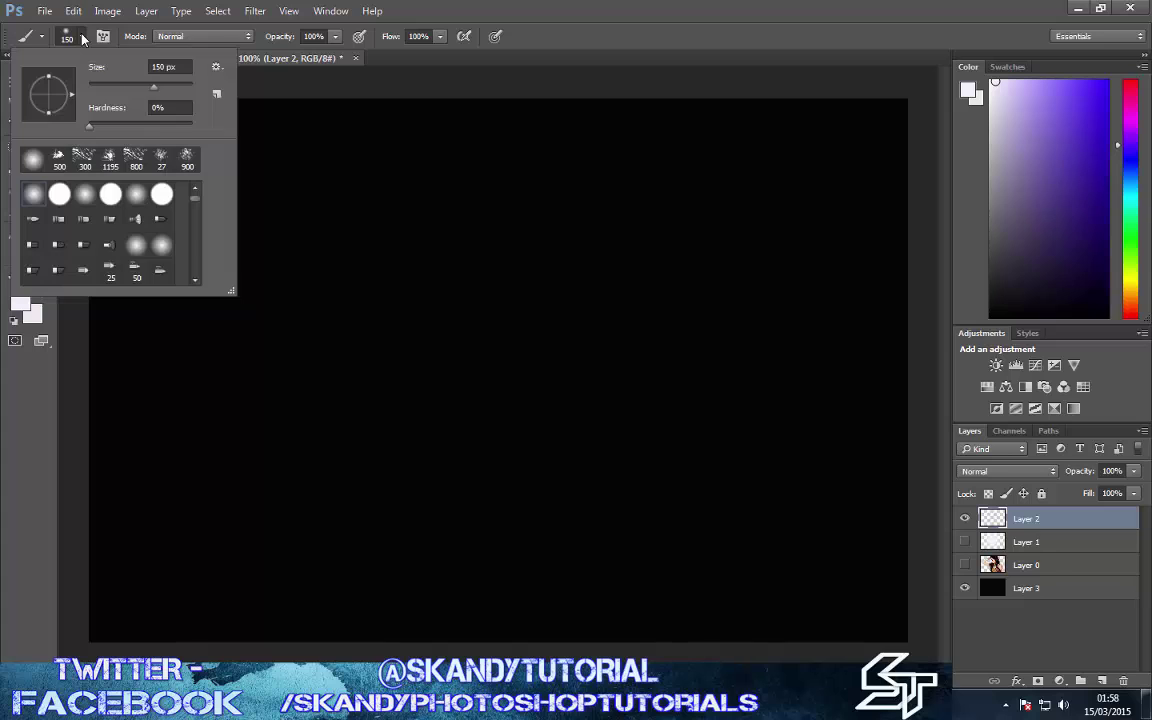
left_click(216, 68)
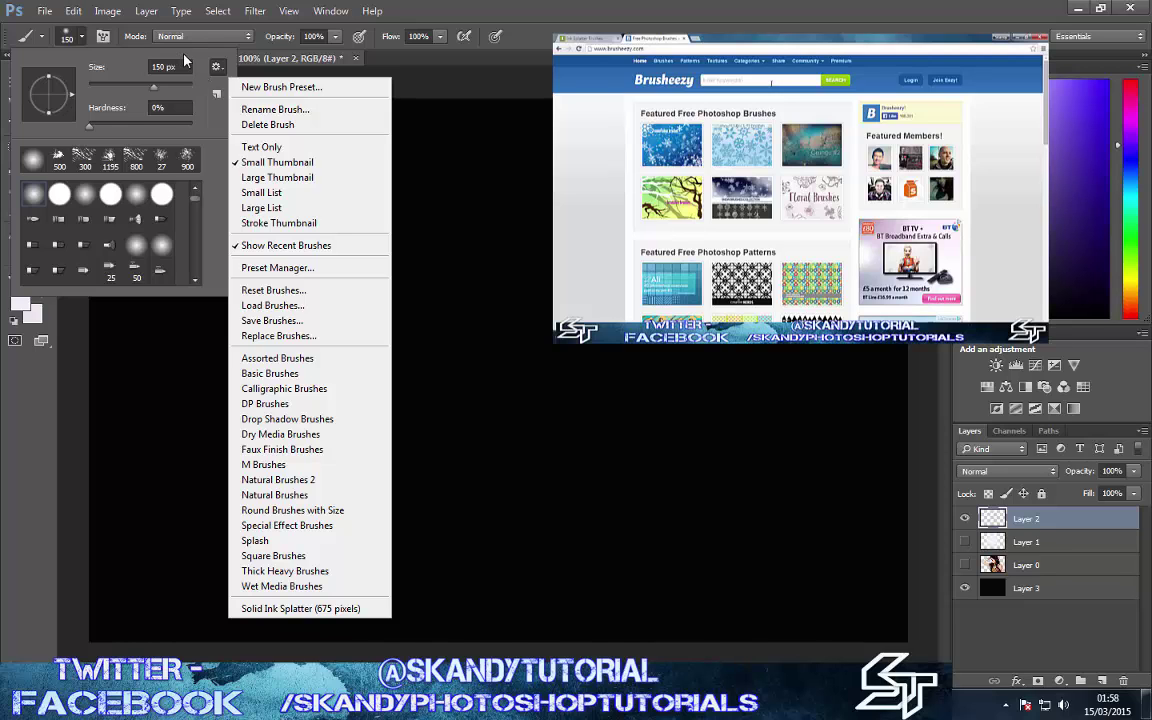
left_click(198, 61)
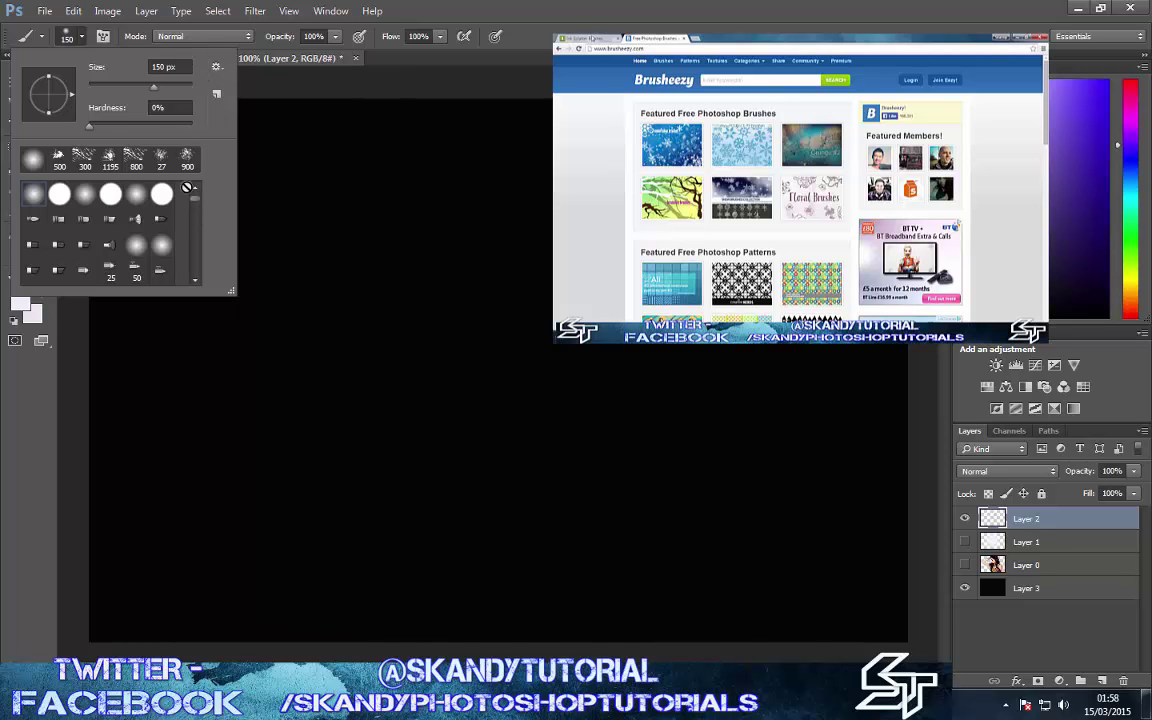
Try stamping a 500 px splatter brush on Layer 2 and undo the stamp
double_click(133, 160)
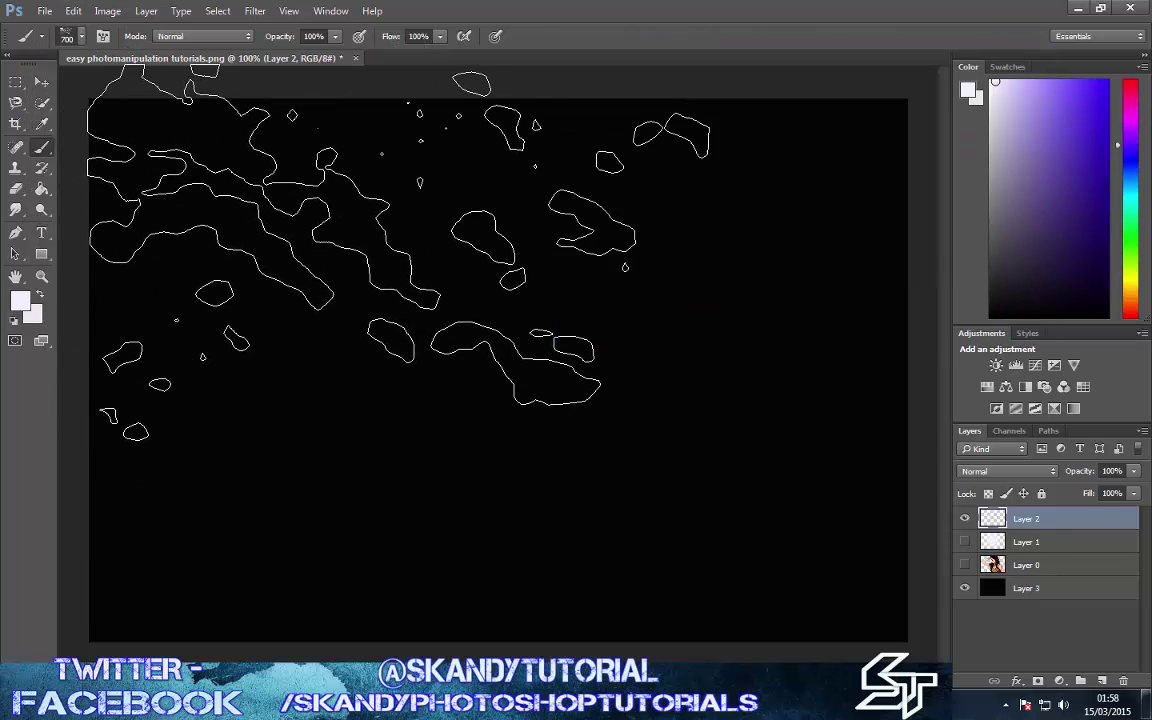
key("bracketleft")
key("bracketleft")
key("bracketleft")
left_click(340, 235)
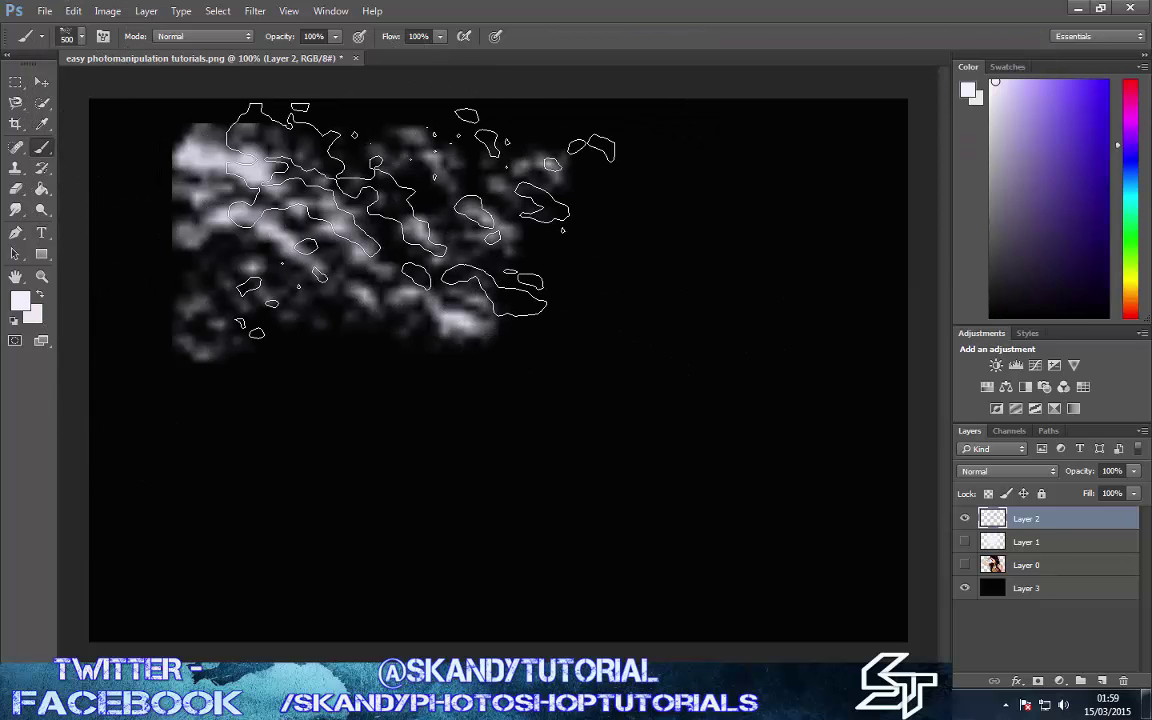
key("ctrl+z")
Choose the 1183 px ink splatter brush and make Layer 2 active with Layer 1 hidden
left_click(83, 37)
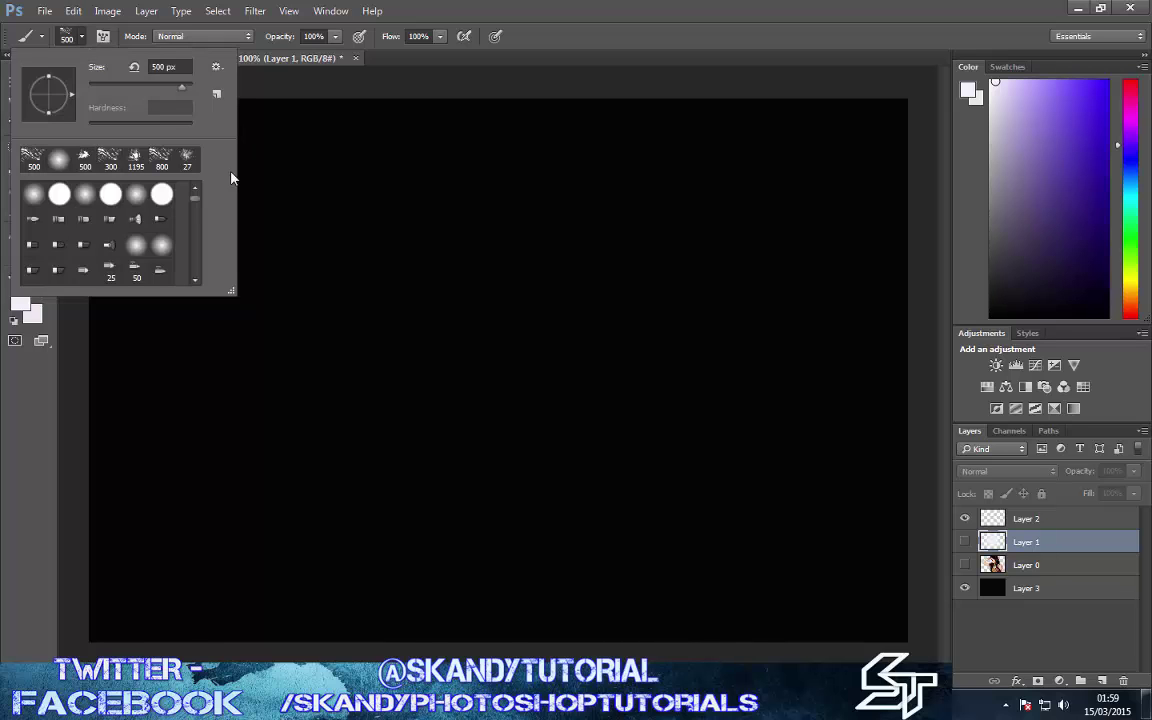
mouse_move(204, 202)
left_mouse_down()
mouse_move(202, 269)
mouse_move(128, 262)
left_mouse_up()
double_click(132, 244)
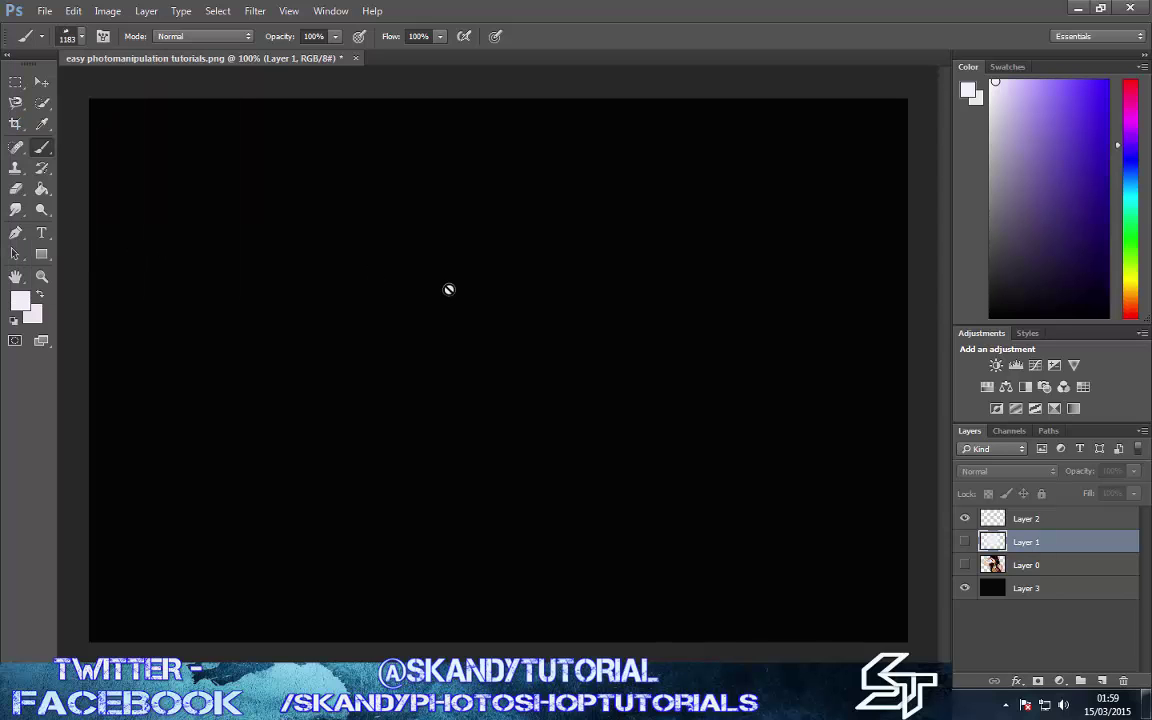
left_click(964, 541)
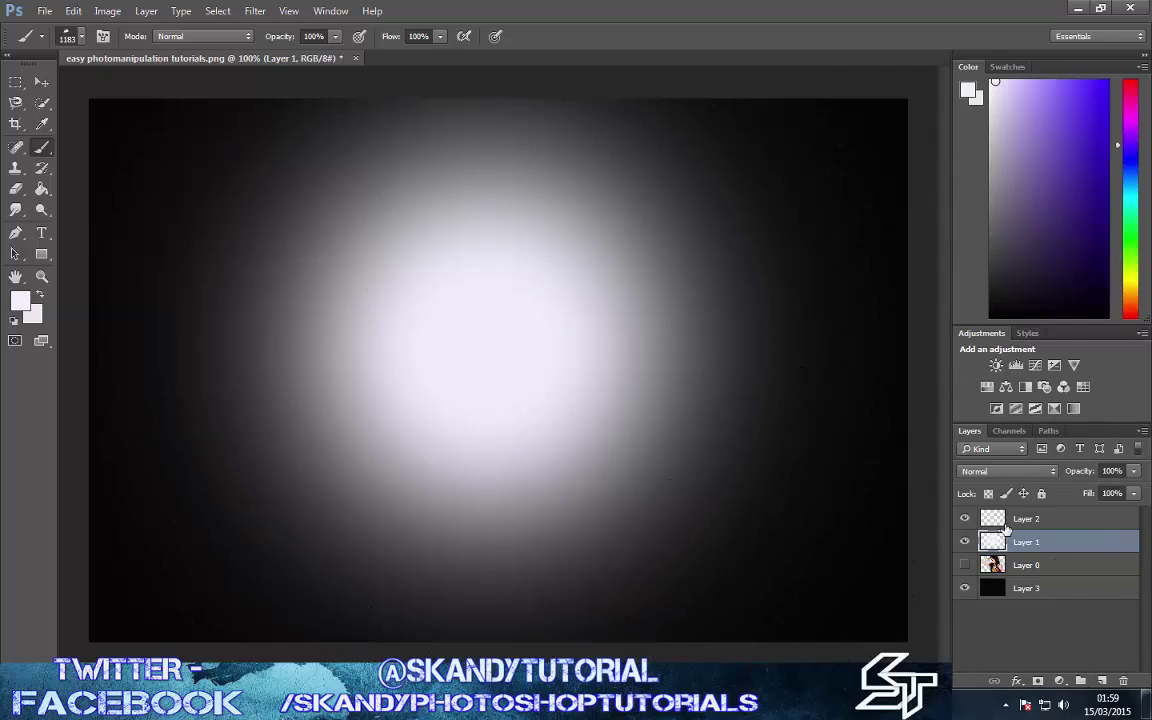
left_click(1005, 522)
left_click(964, 541)
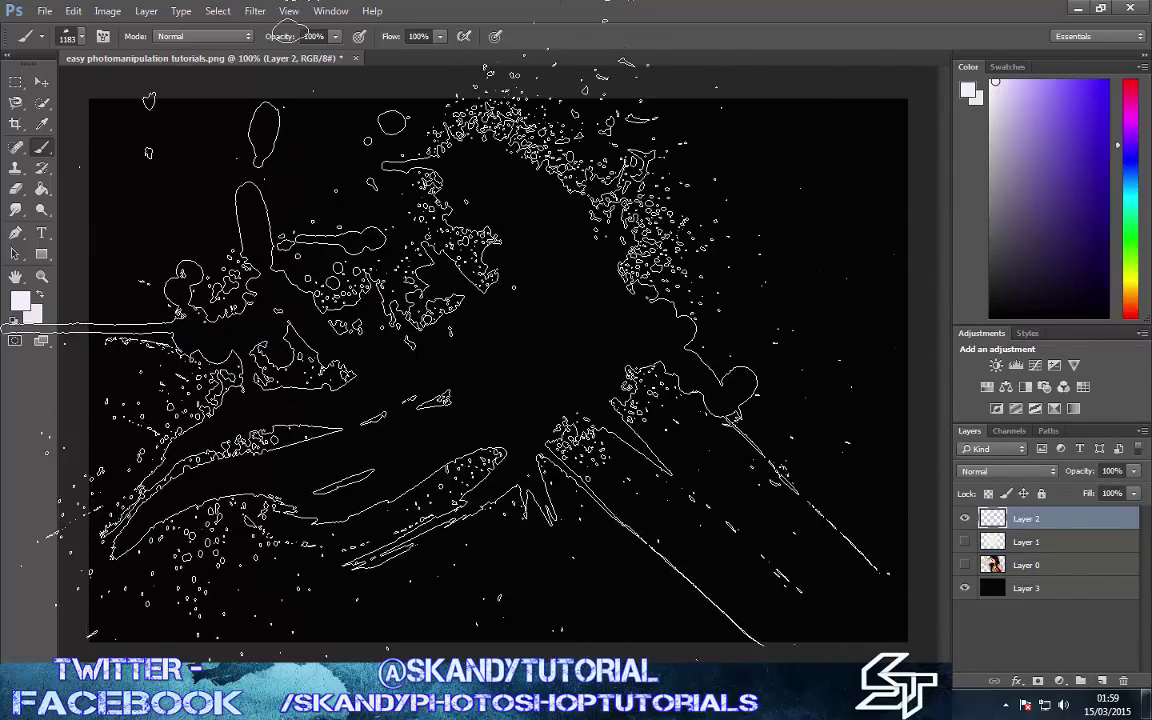
Stamp two pale ink splatters on Layer 2, one at 800 px in the upper left and one at 1100 px on the right
key("bracketleft")
key("bracketleft")
key("bracketleft")
key("bracketleft")
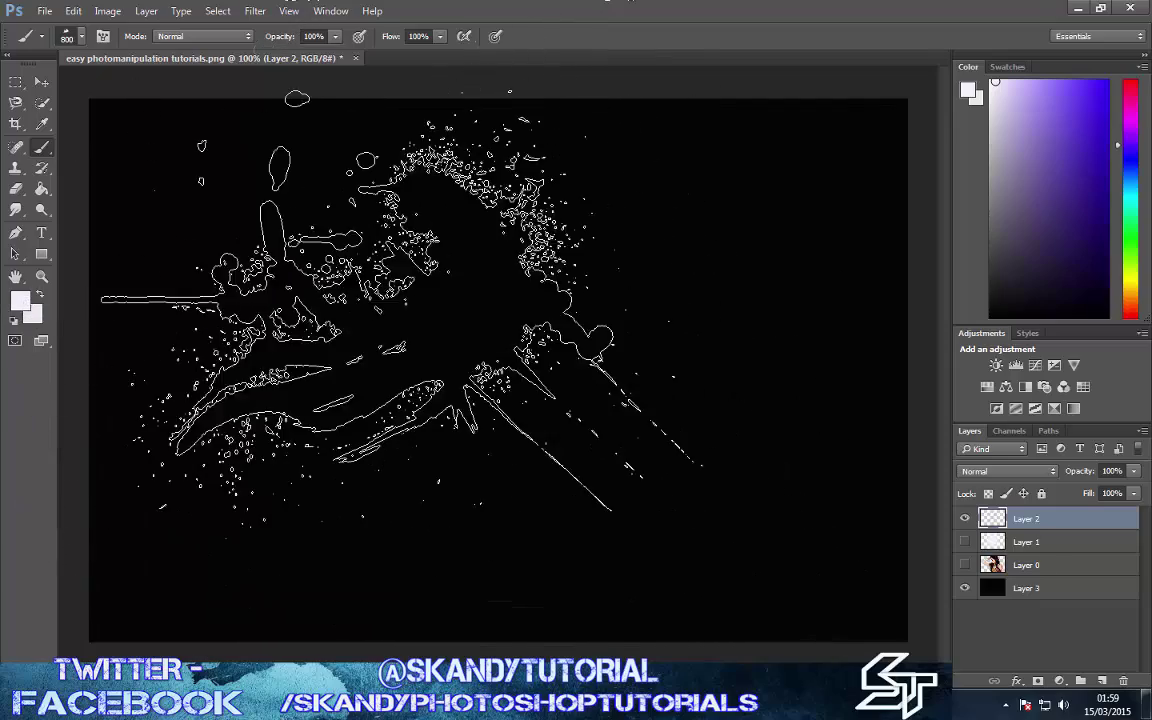
left_click(399, 302)
key("bracketright")
key("bracketright")
key("bracketright")
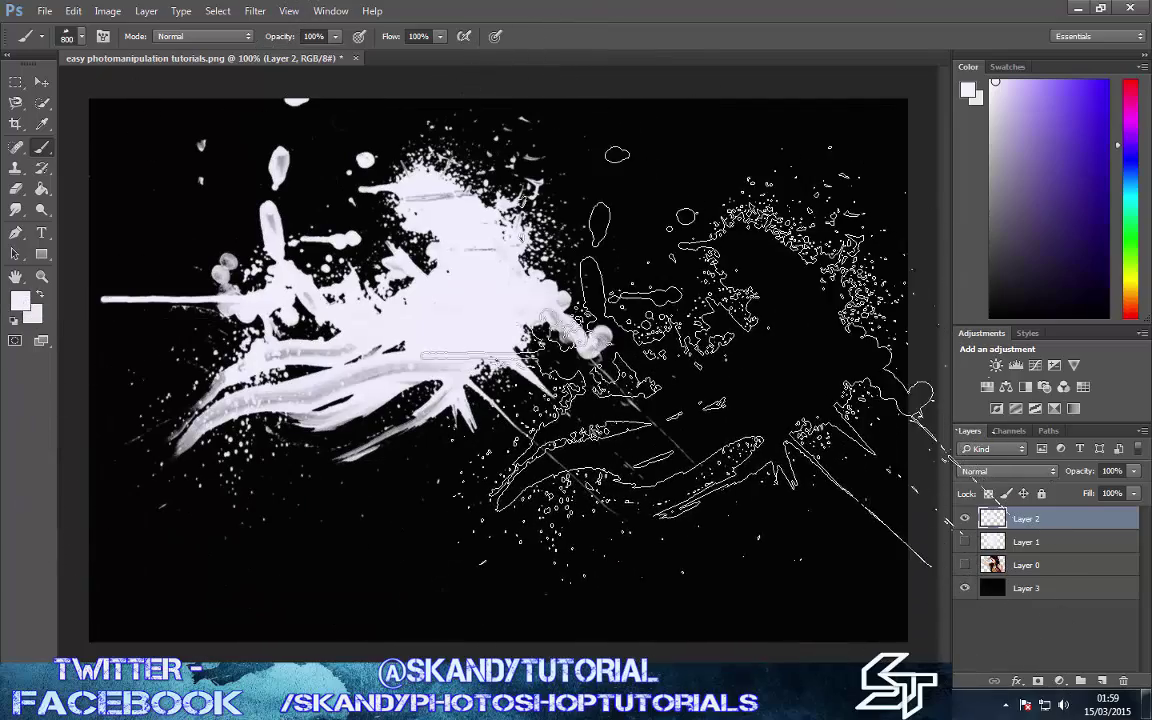
left_click(690, 369)
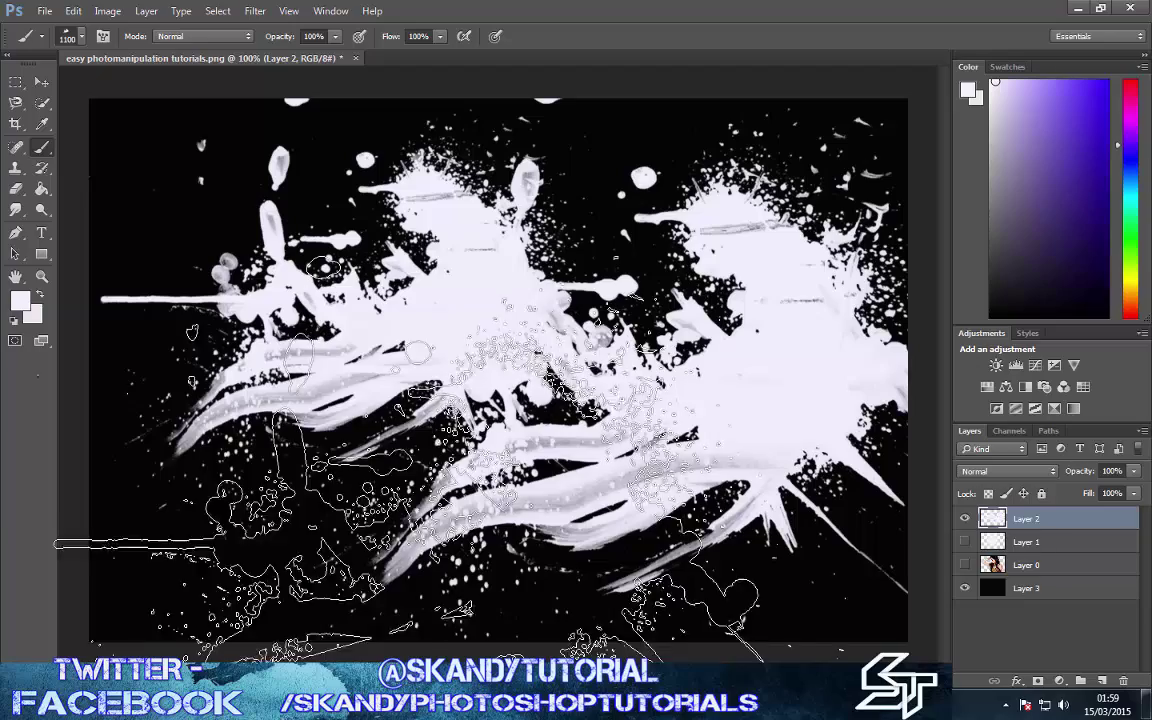
Try a third pale splatter in the lower left of Layer 2, and undo all the splatters on that layer
left_click(350, 520)
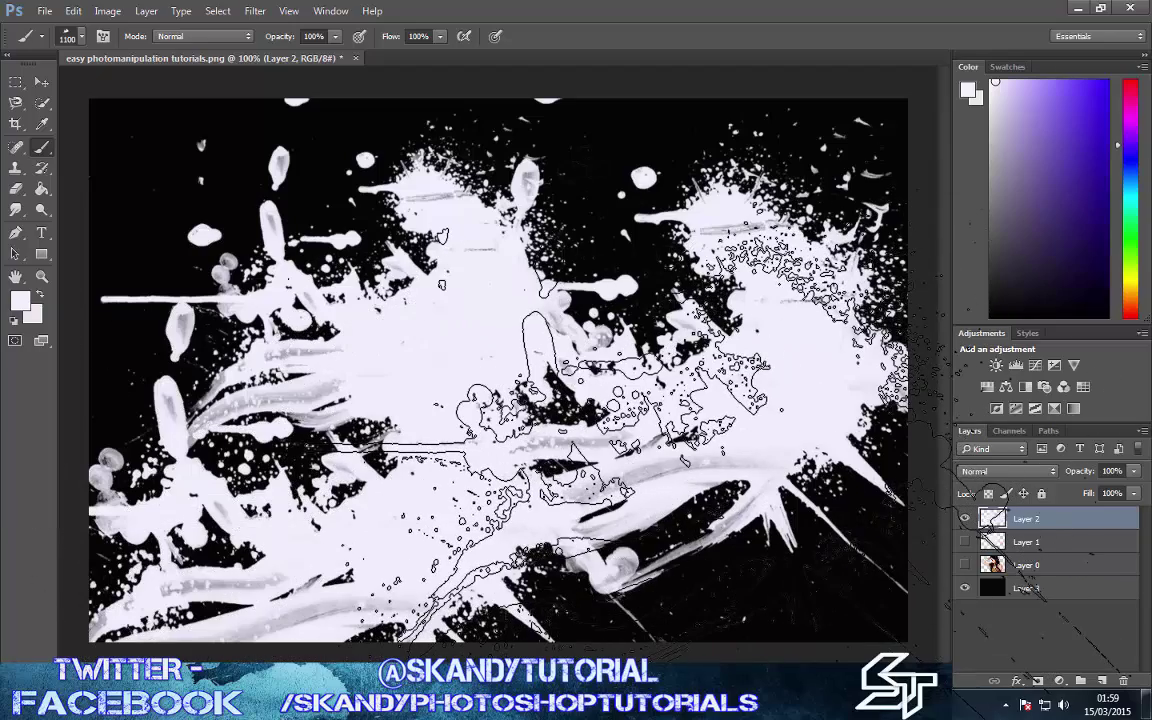
key("ctrl+alt+z")
key("ctrl+alt+z")
key("ctrl+alt+z")
key("ctrl+alt+z")
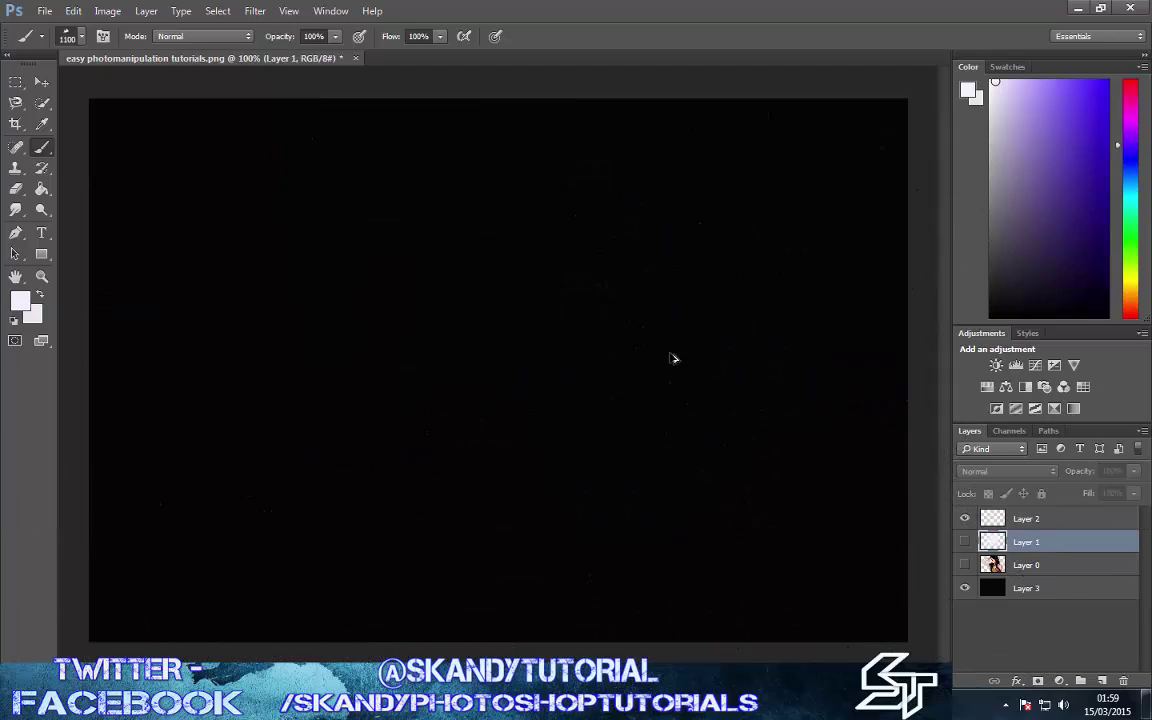
Make Layer 2 active with Layer 1 hidden and stamp one pale 1100 px ink splatter over the canvas's left edge
left_click(964, 541)
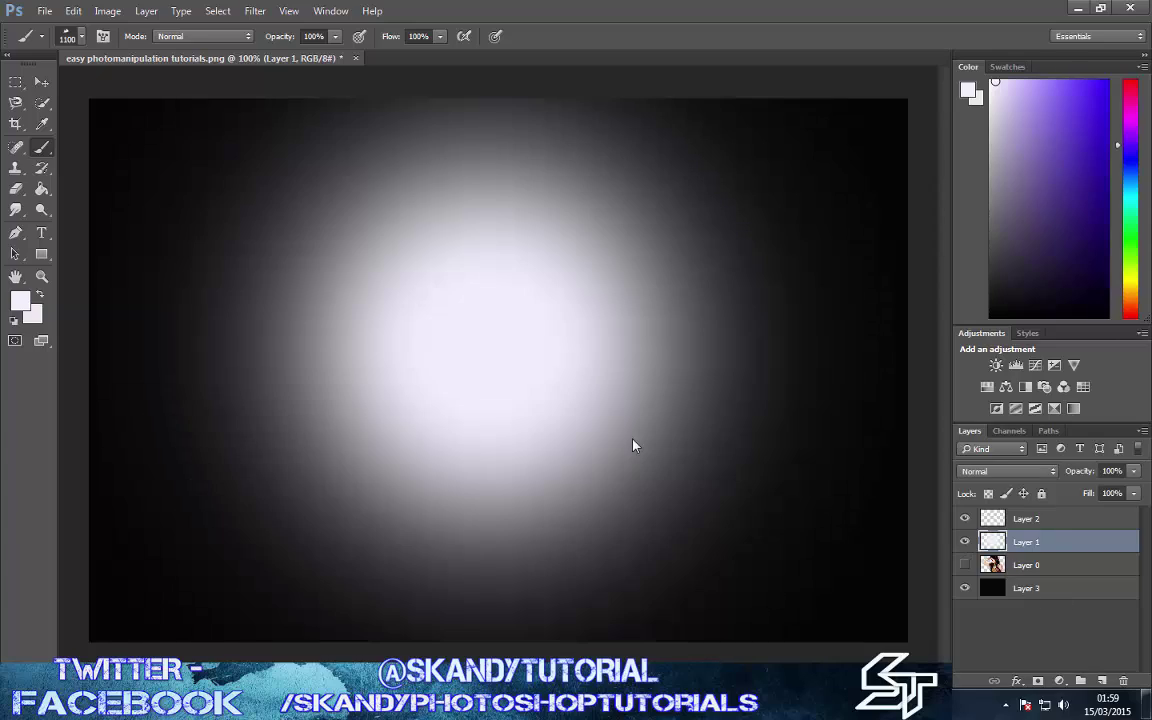
left_click(1026, 518)
left_click(964, 541)
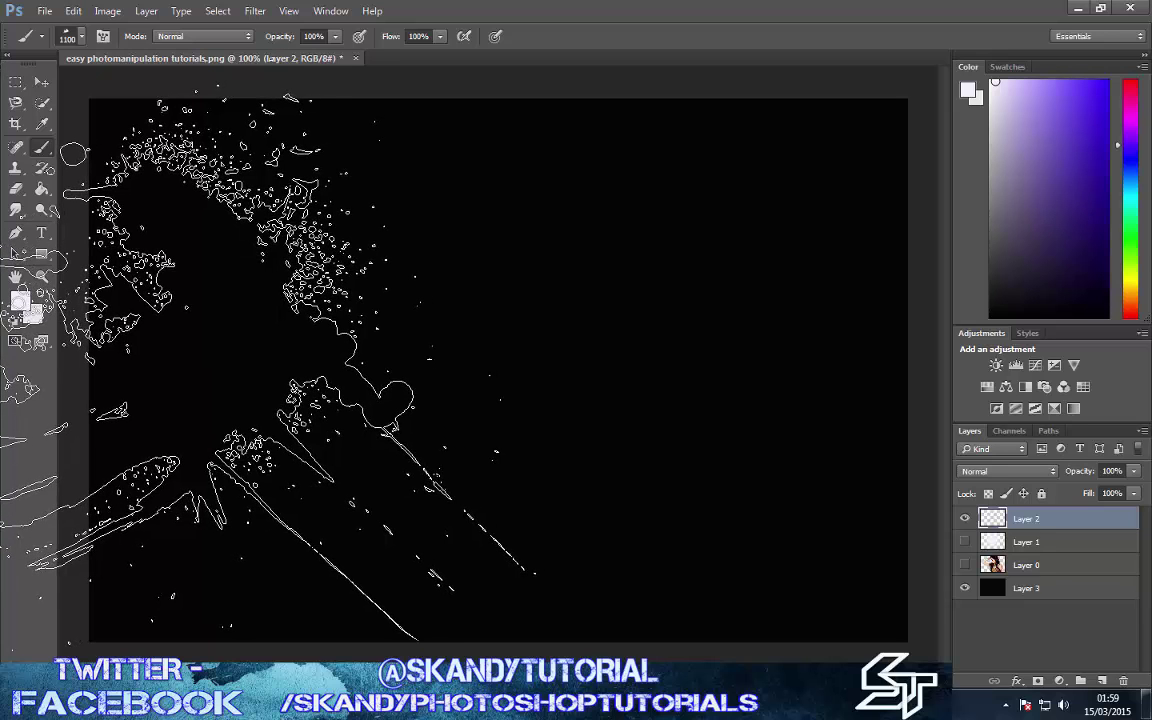
left_click(220, 360)
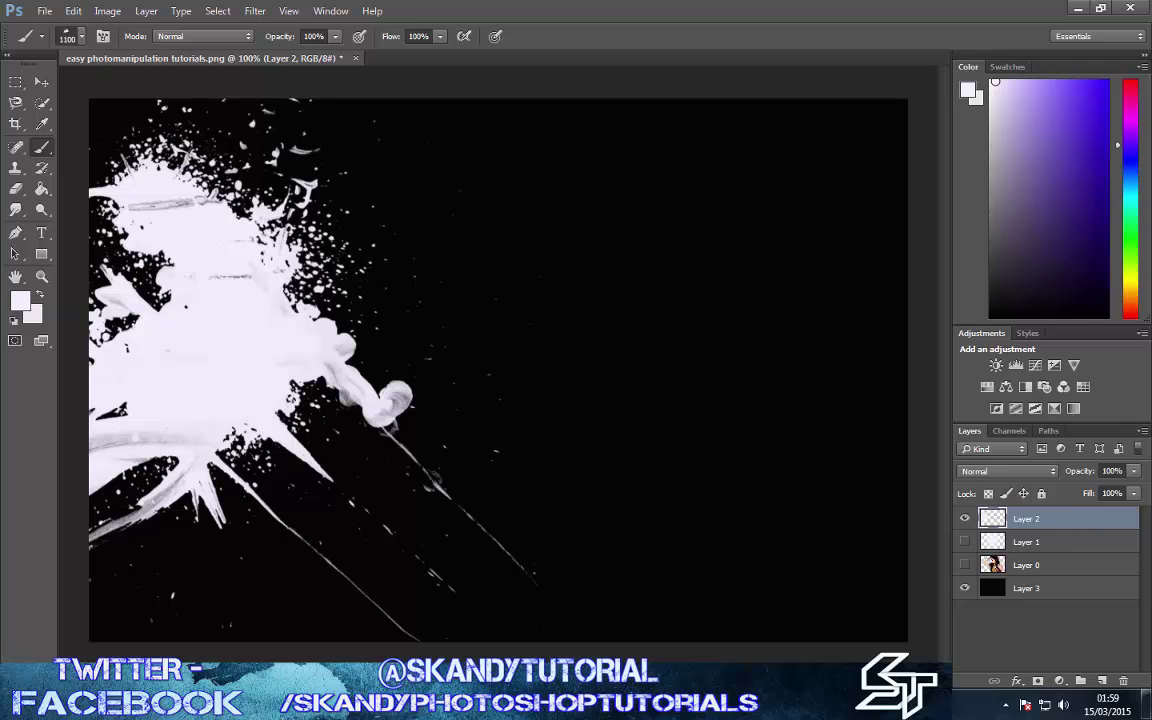
Show the glow on Layer 1 and lower the opacity of the splatter on Layer 2 to 20%
left_click(1134, 471)
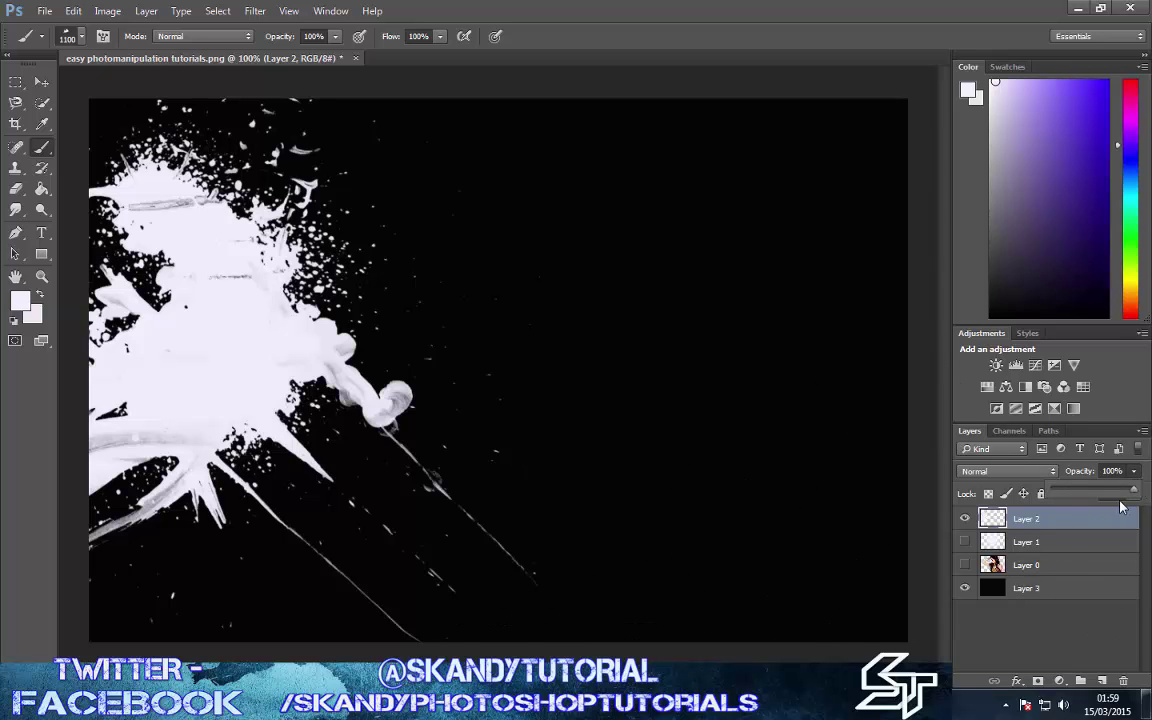
left_click_drag(1133, 489, 1090, 494)
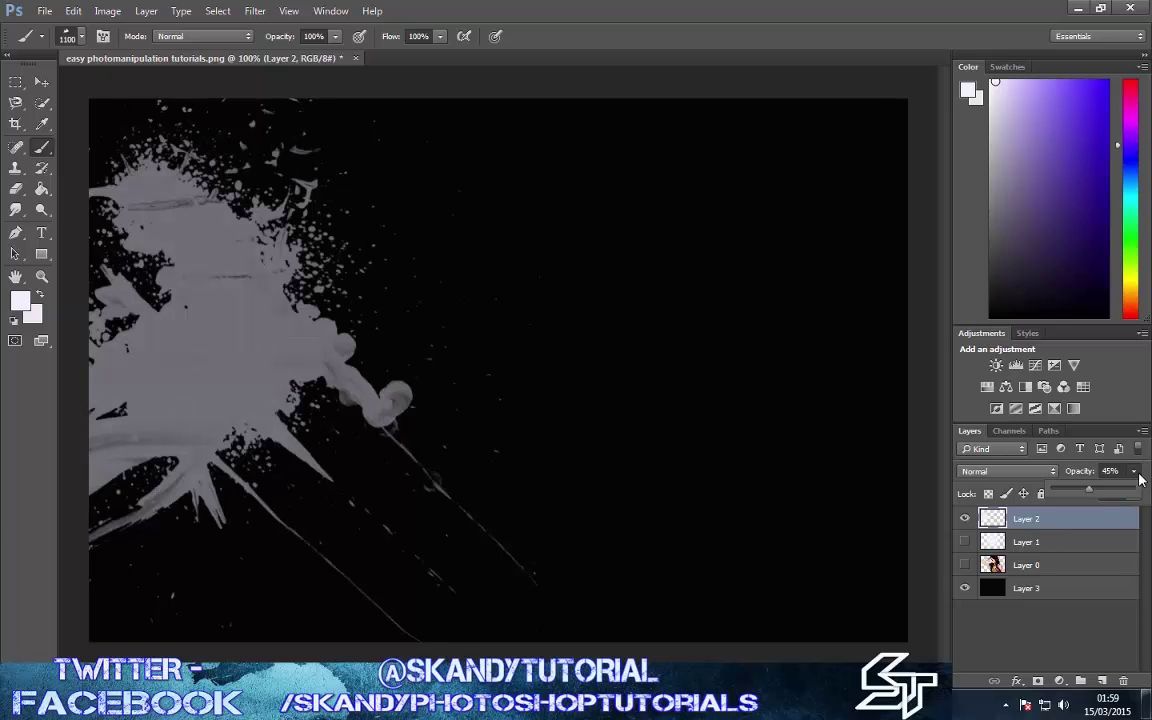
left_click(1138, 476)
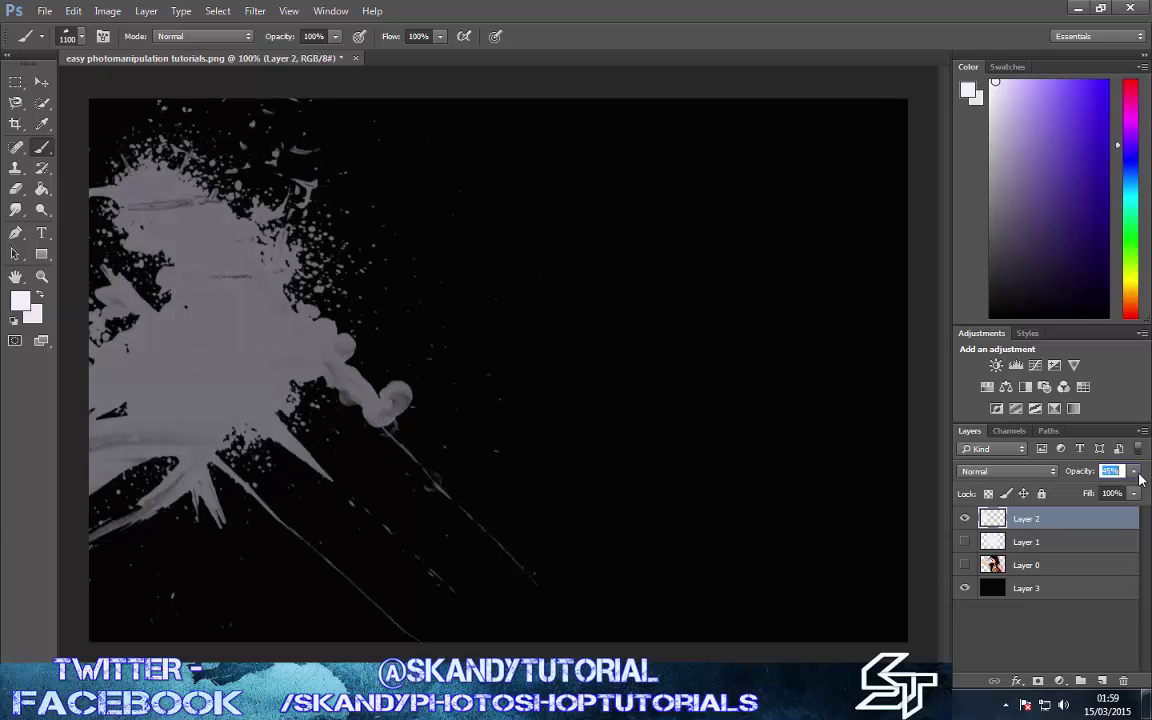
left_click(964, 544)
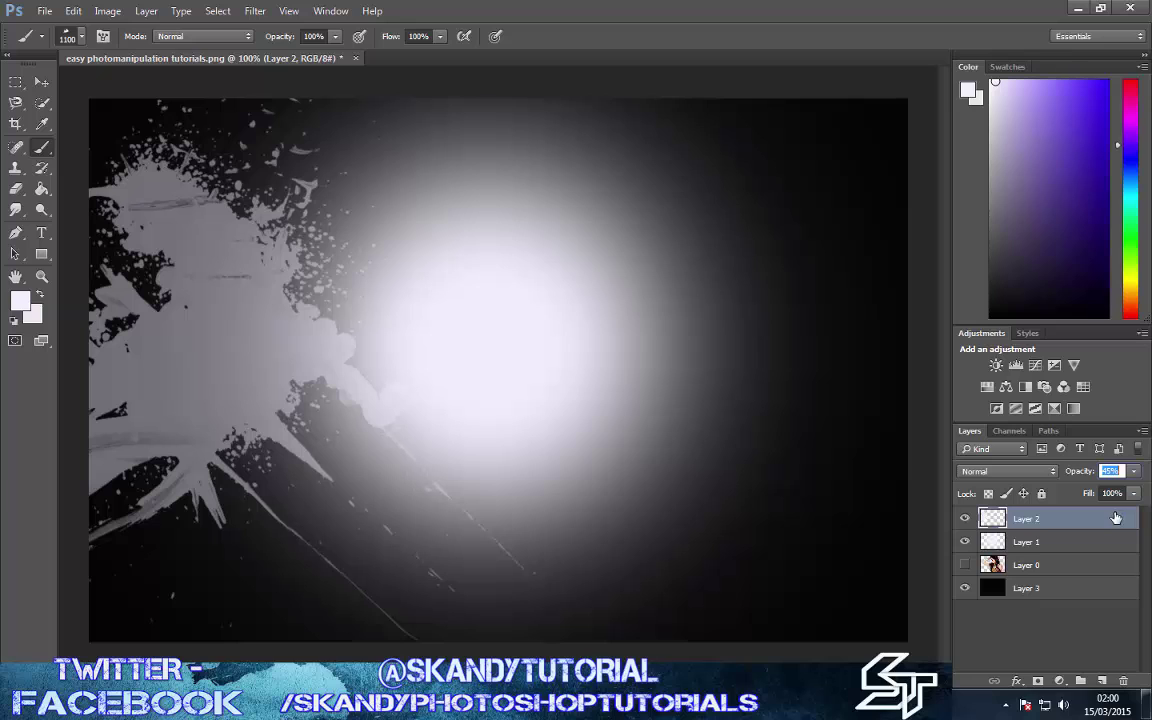
left_click(1133, 471)
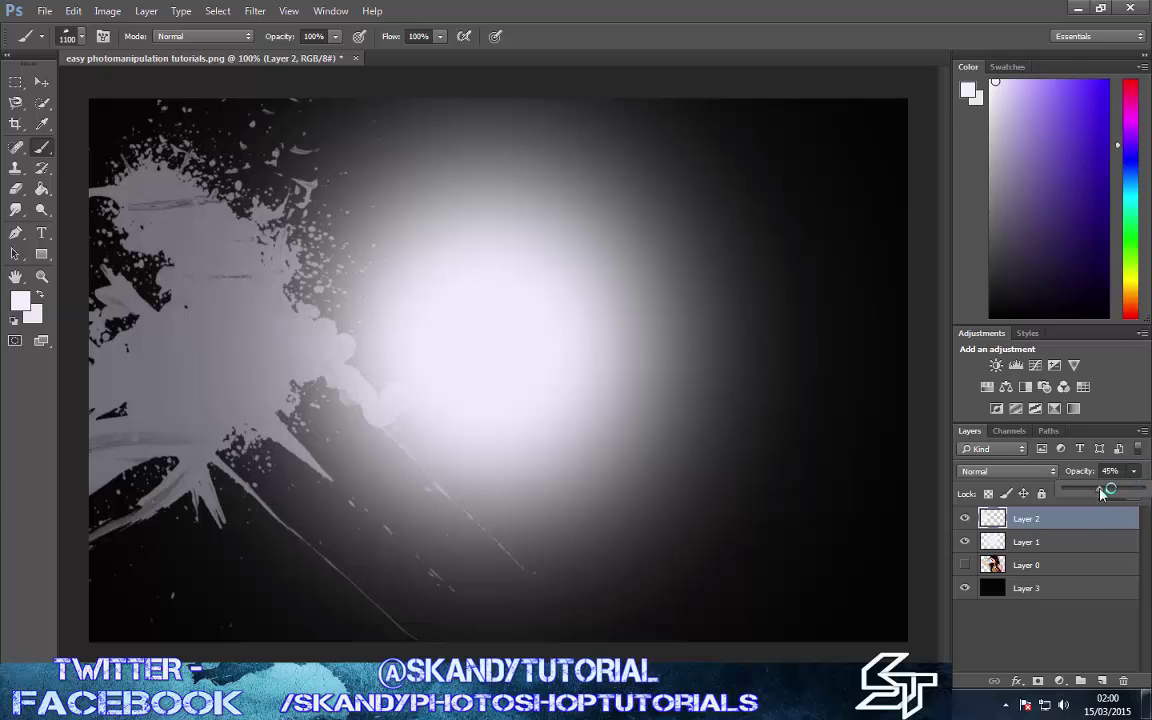
left_click_drag(1098, 492, 1079, 497)
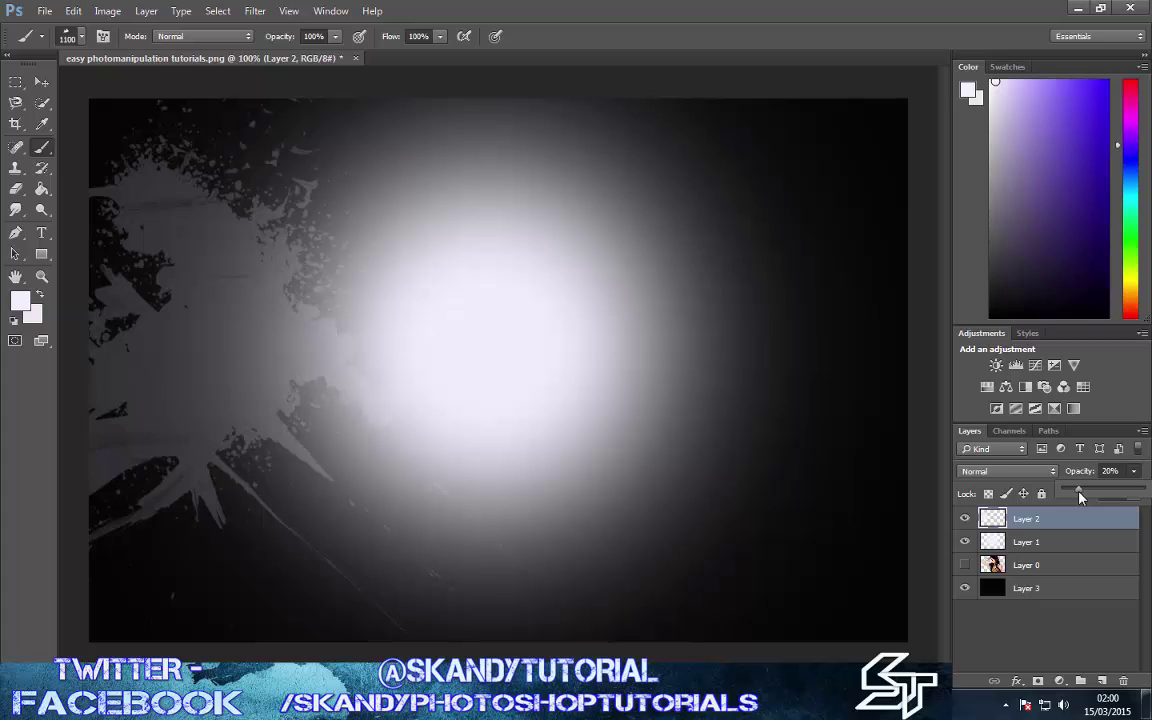
left_click(1133, 476)
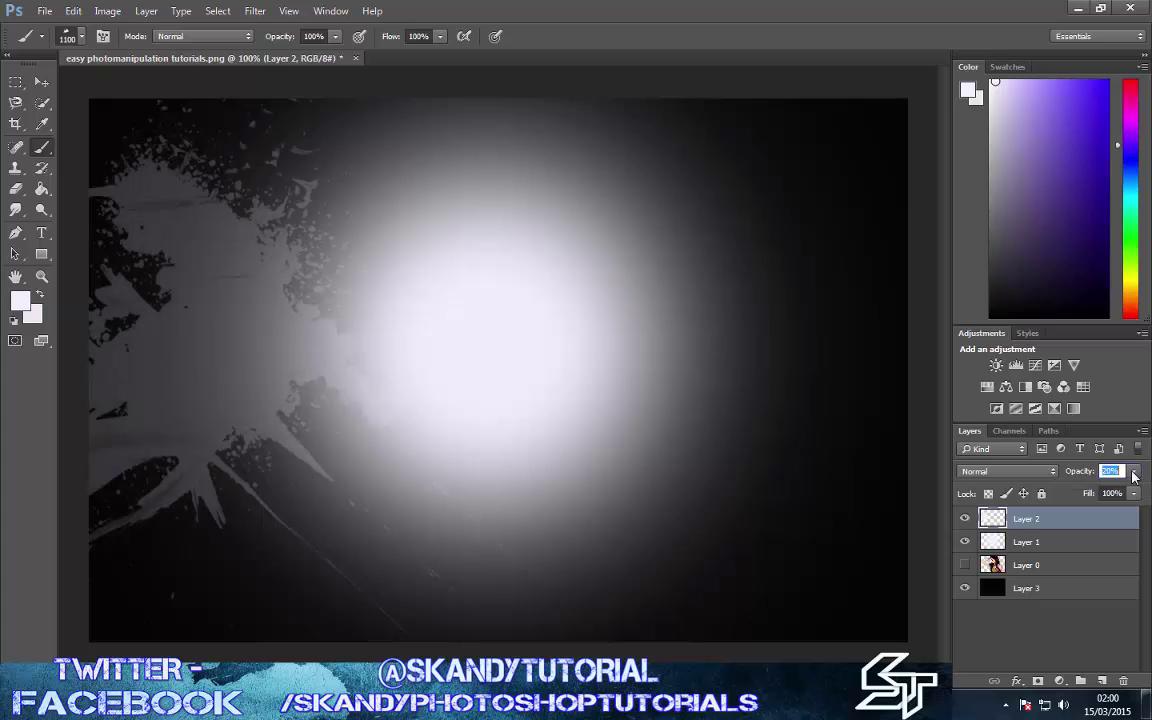
Show the woman's portrait on Layer 0 and move it to the top of the layer stack
left_click(962, 566)
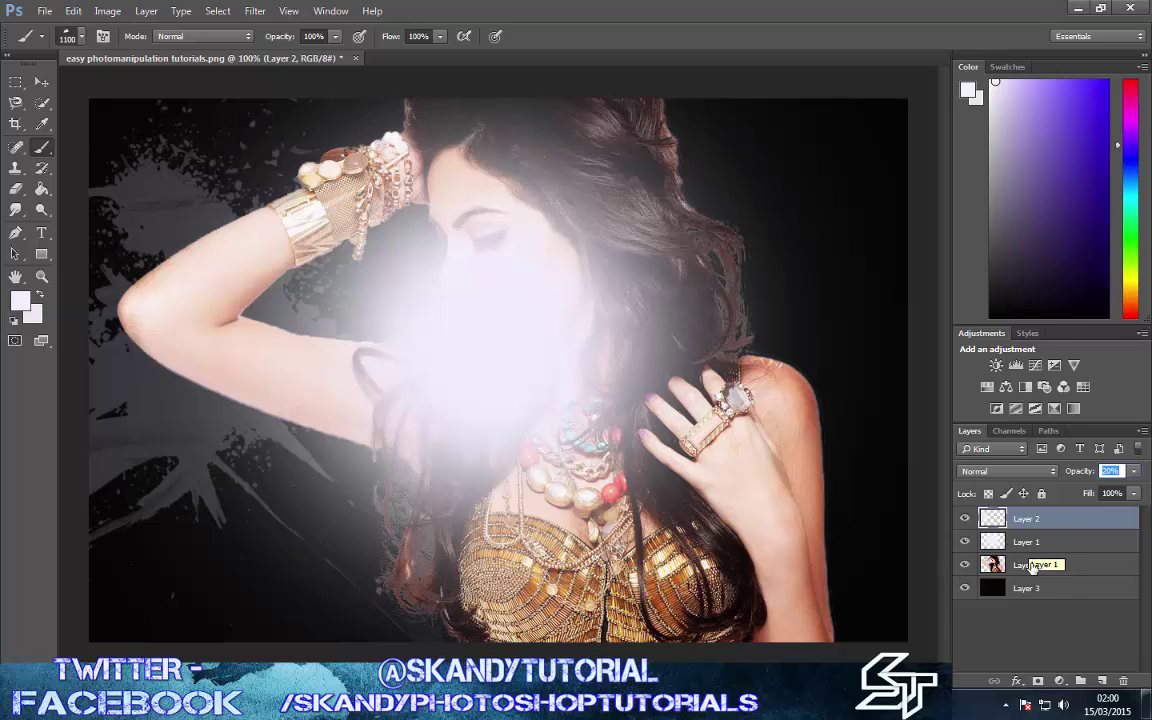
left_click_drag(1032, 567, 1032, 512)
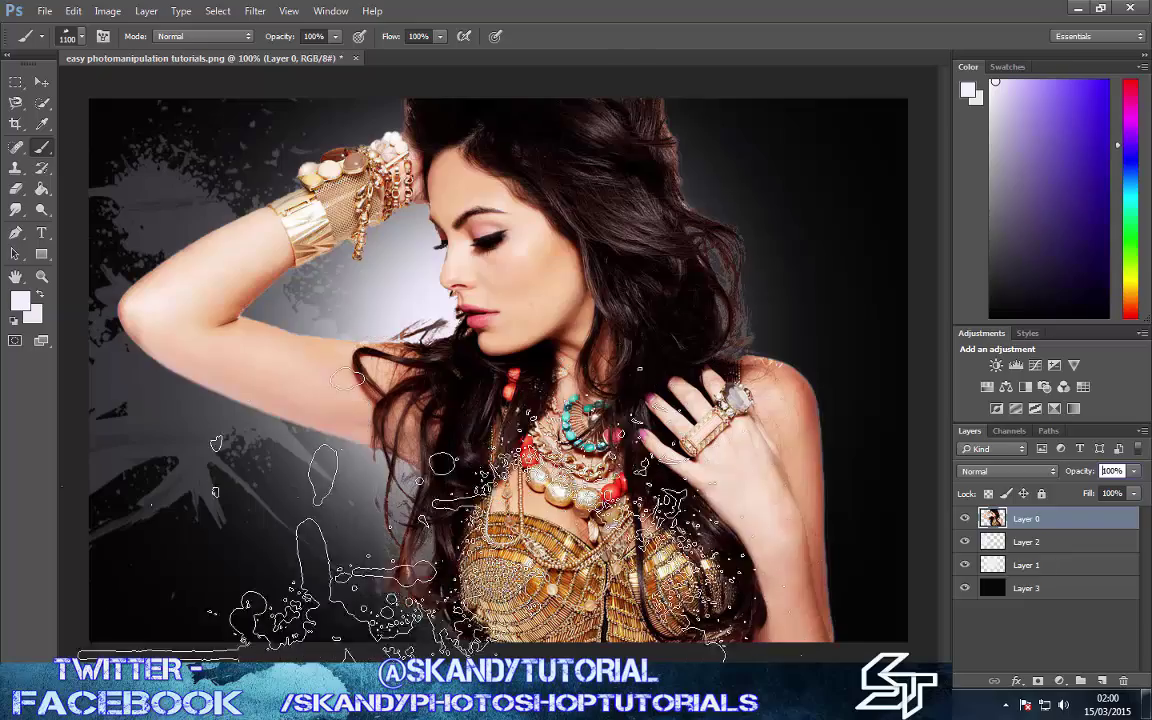
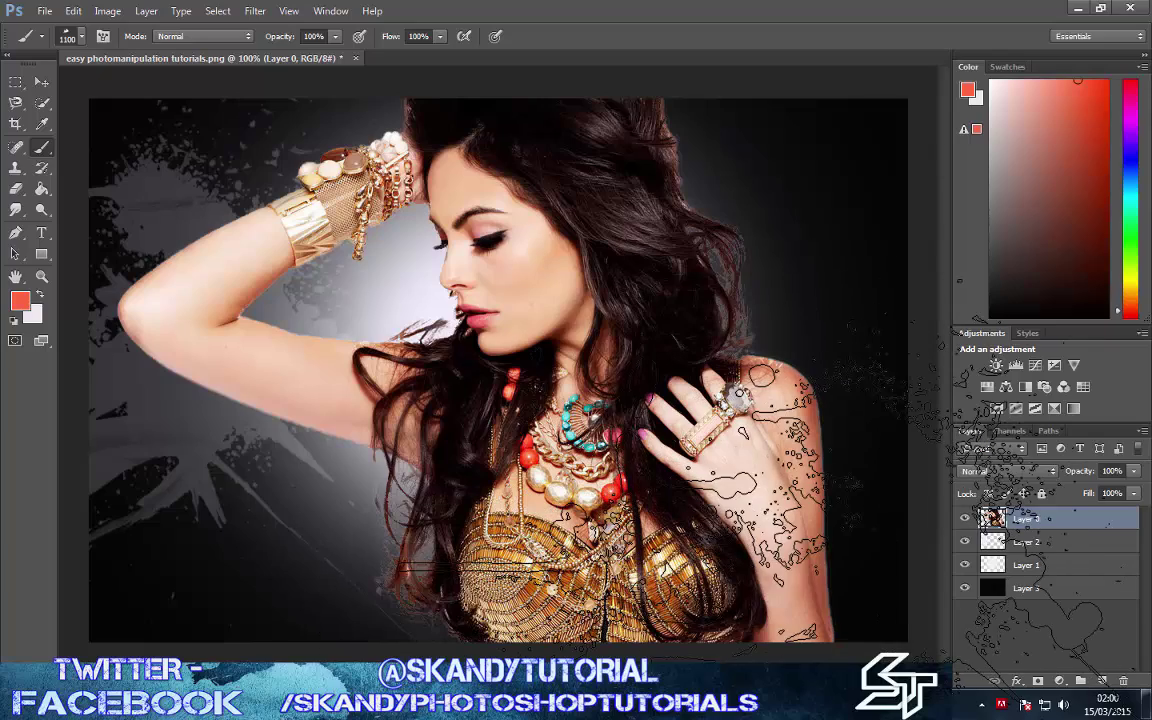
Add a new layer above Layer 0 and reduce the splatter brush size to 400 px
key("bracketleft")
key("bracketleft")
key("bracketleft")
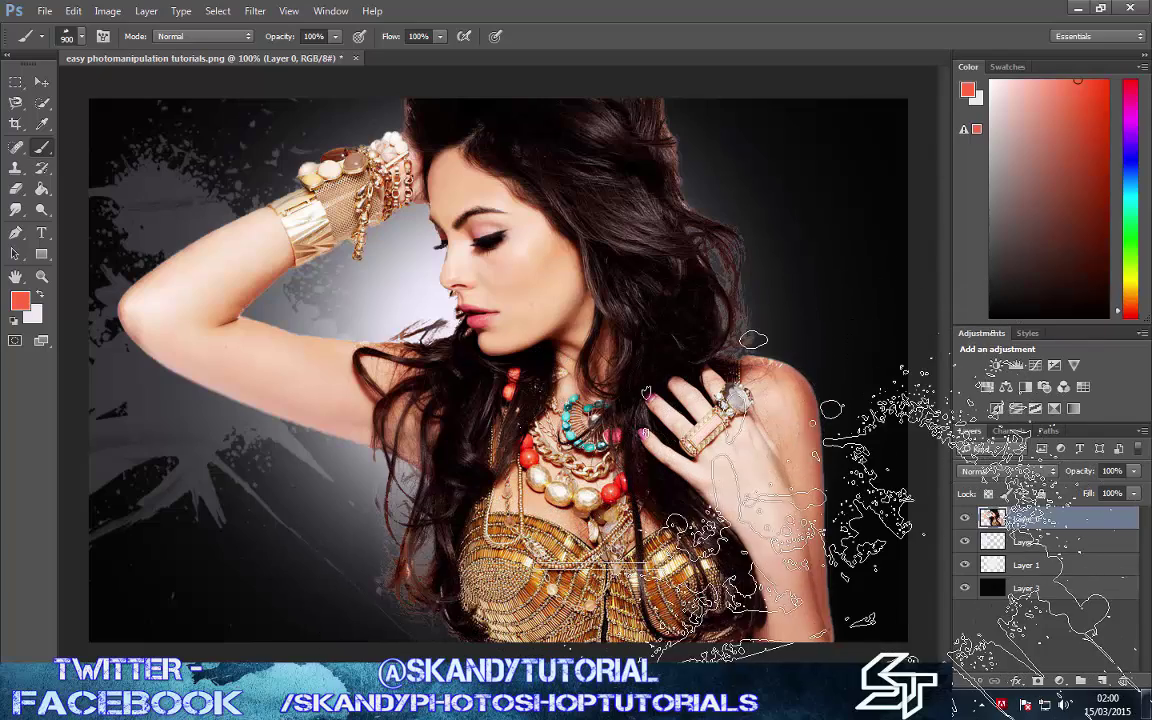
key("bracketleft")
key("bracketleft")
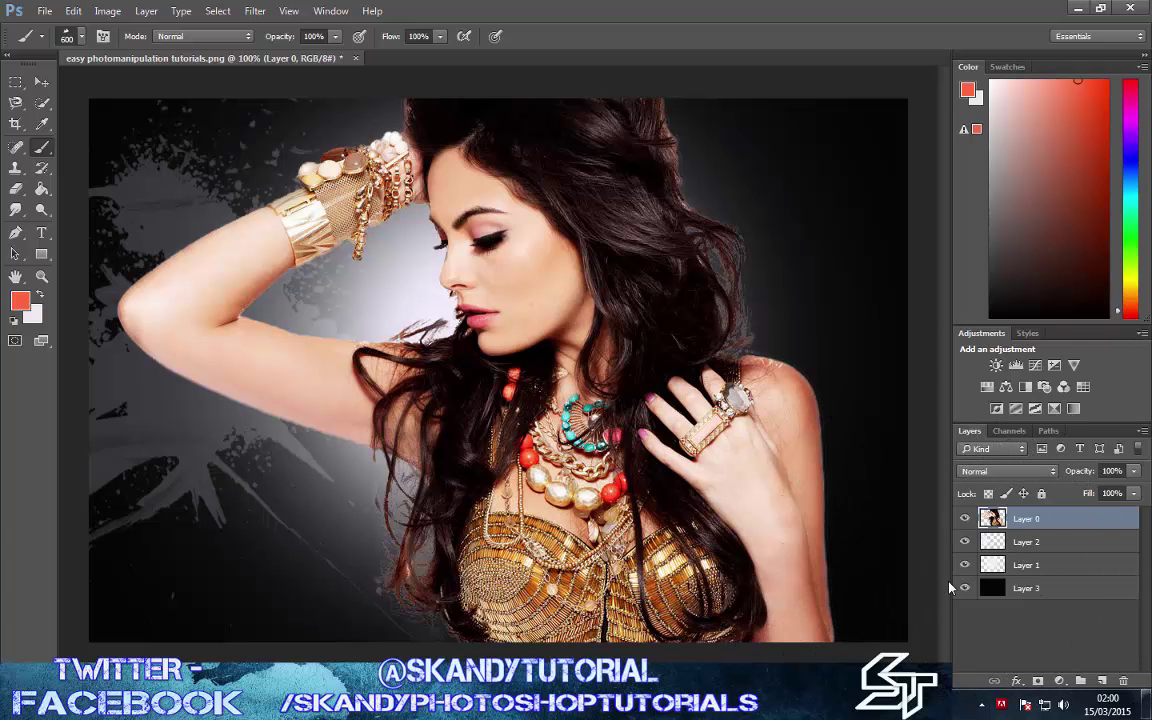
left_click(1101, 680)
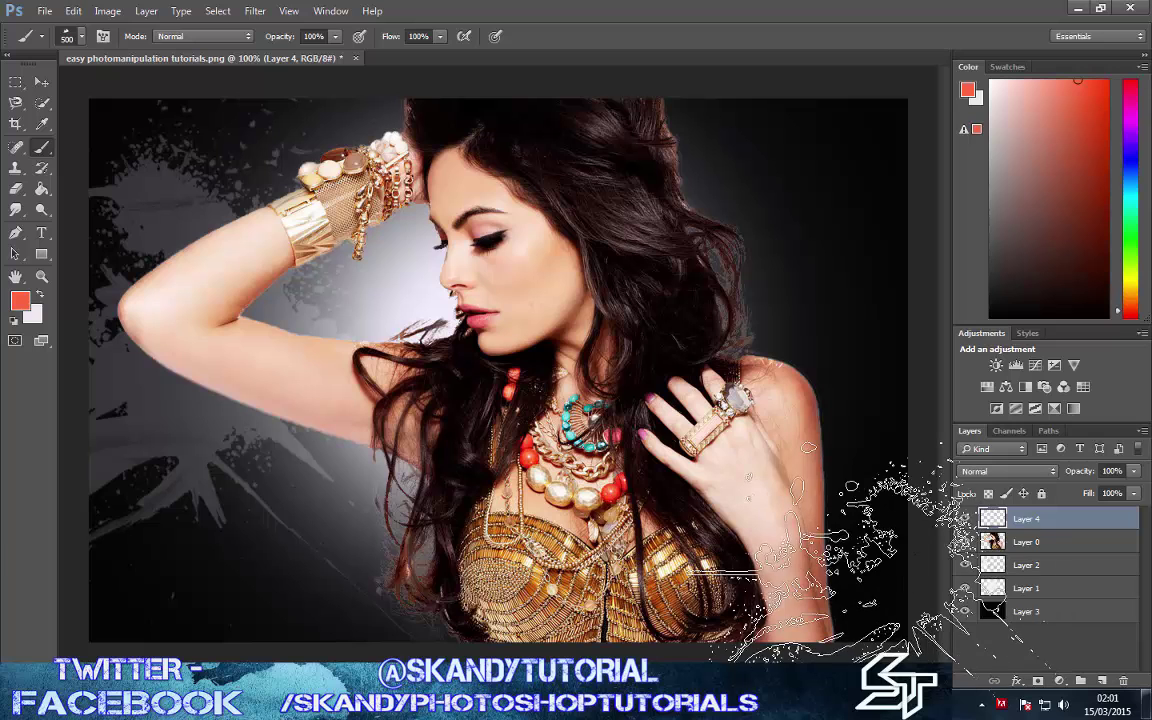
key("bracketleft")
key("bracketleft")
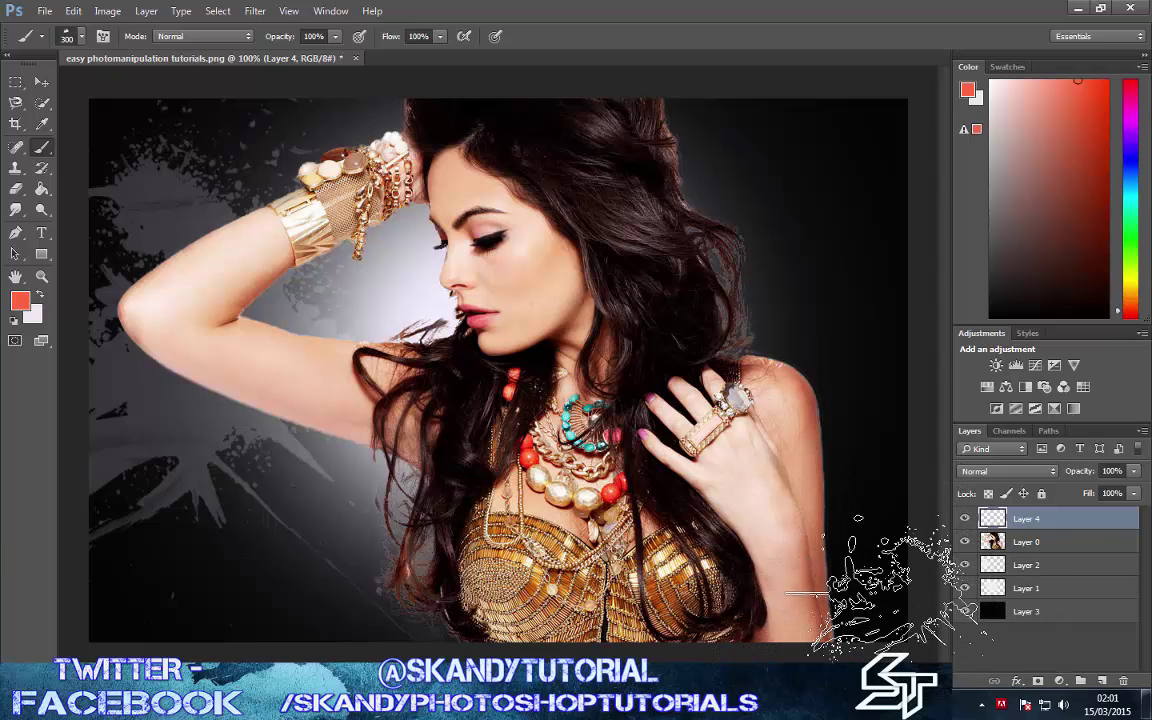
key("bracketright")
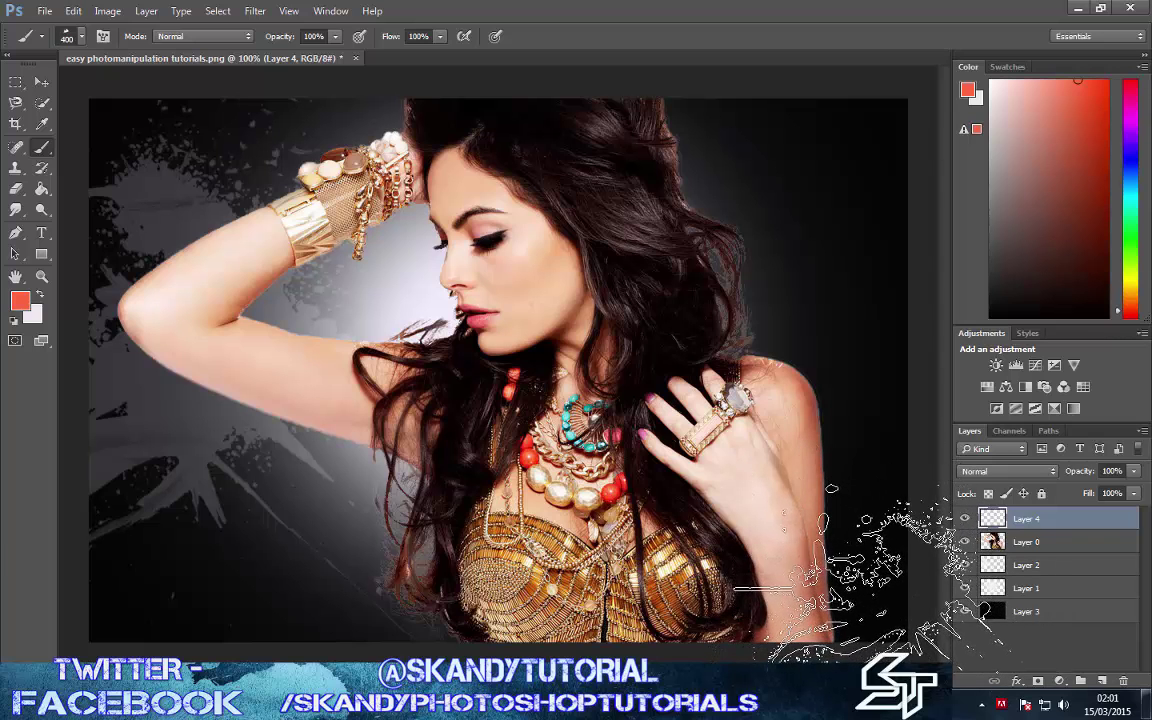
Try a red splatter in the canvas's lower-right corner on Layer 4, undo it, and stamp it in orange instead
left_click(870, 580)
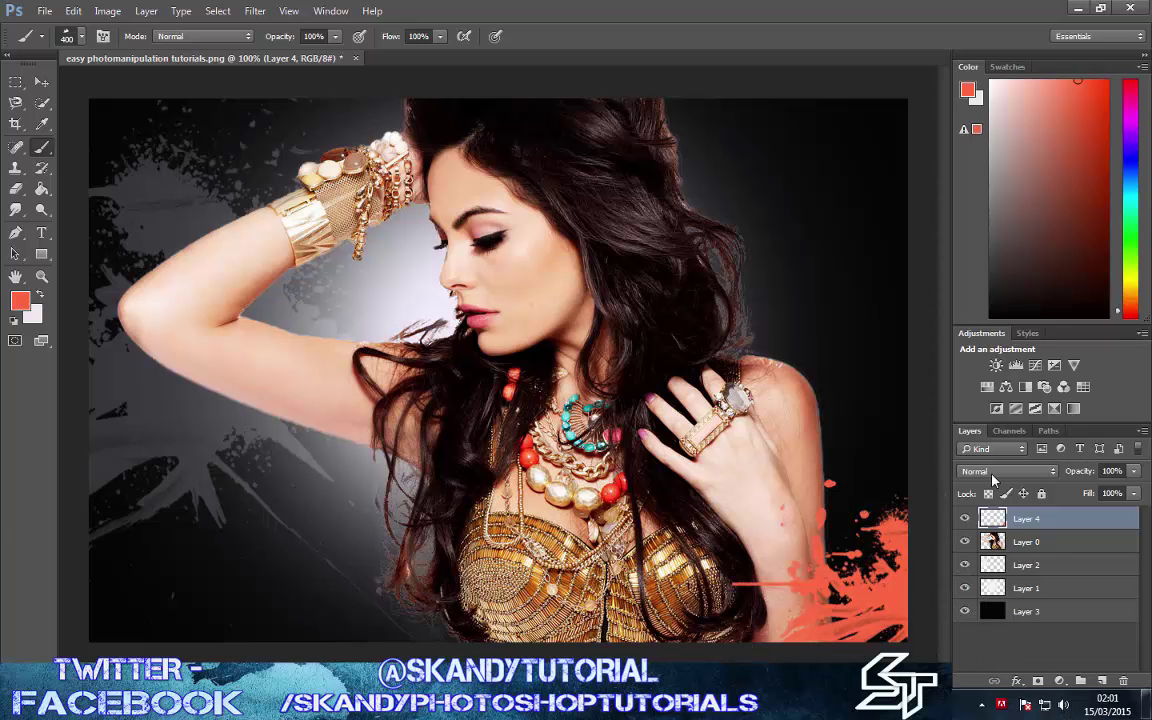
key("ctrl+z")
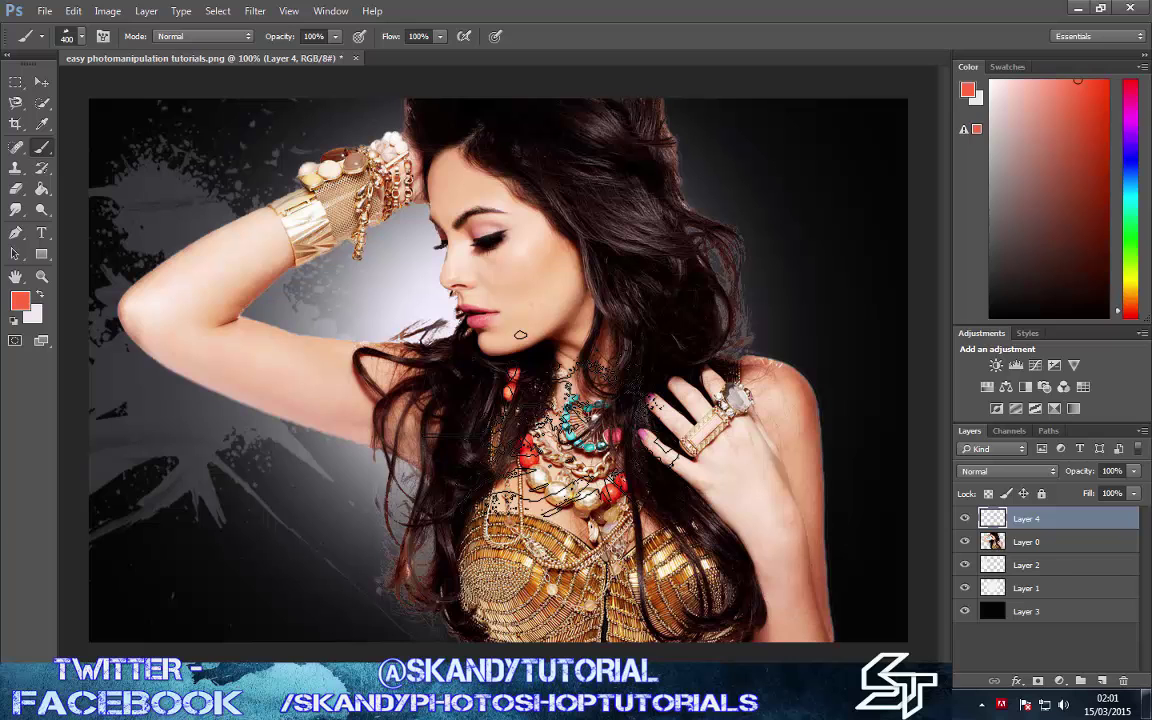
left_click(1070, 83)
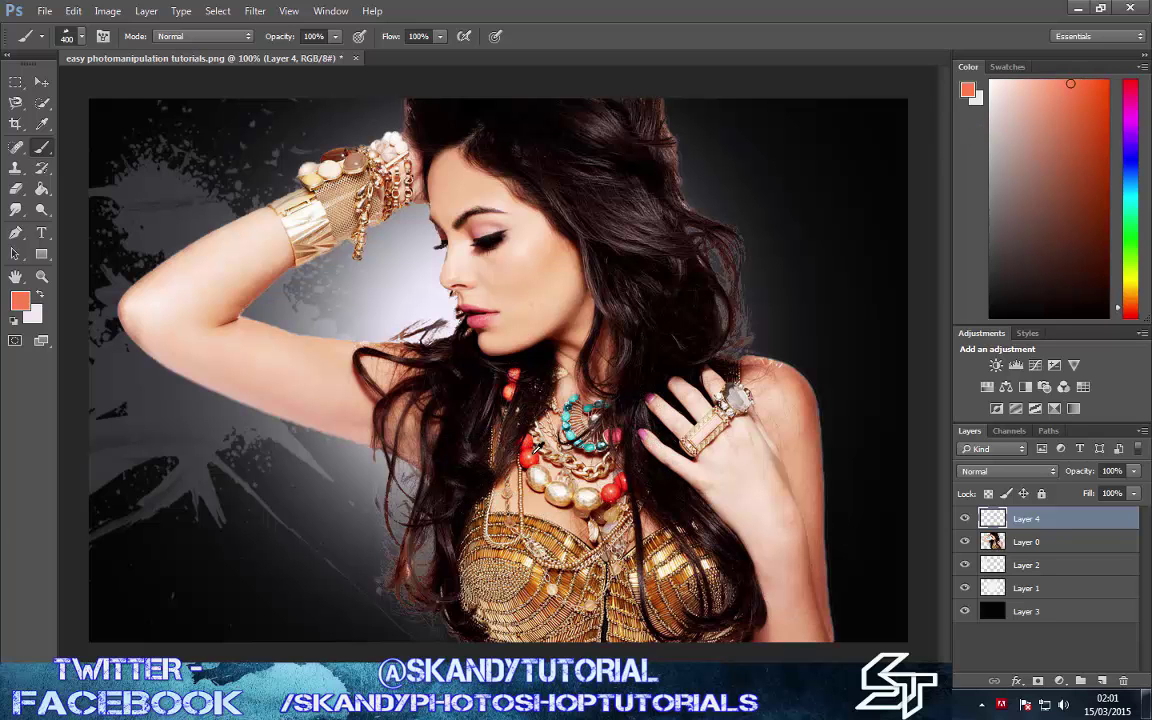
left_click(1084, 83)
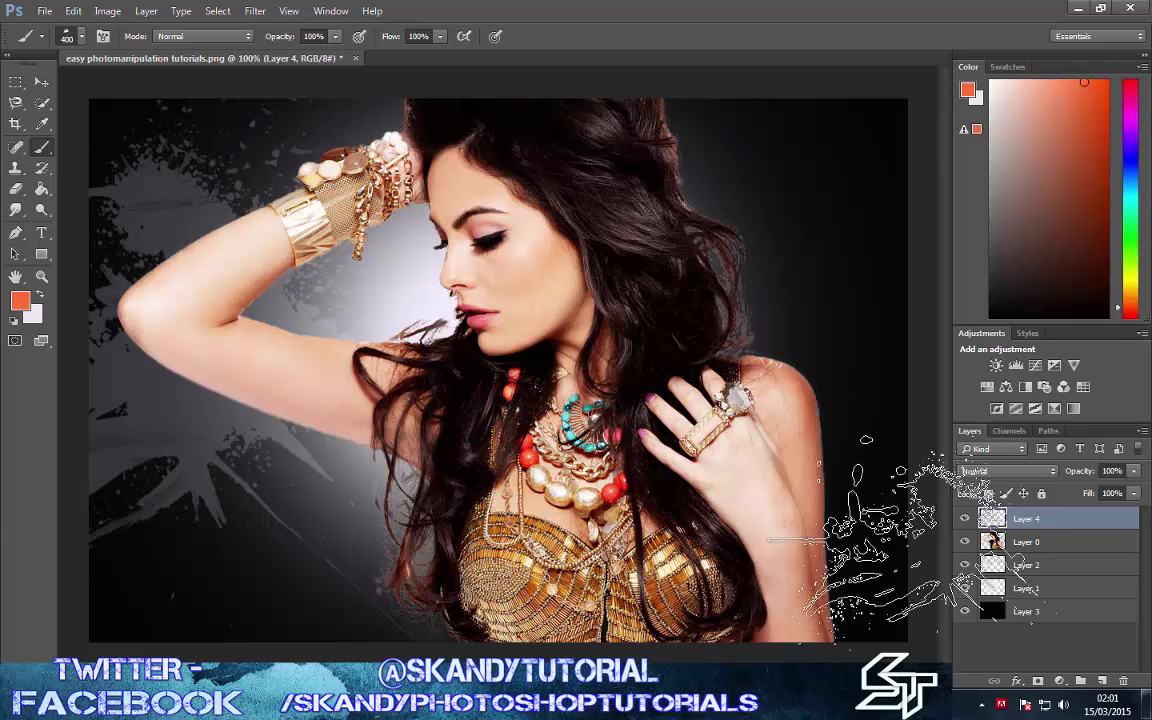
left_click(862, 565)
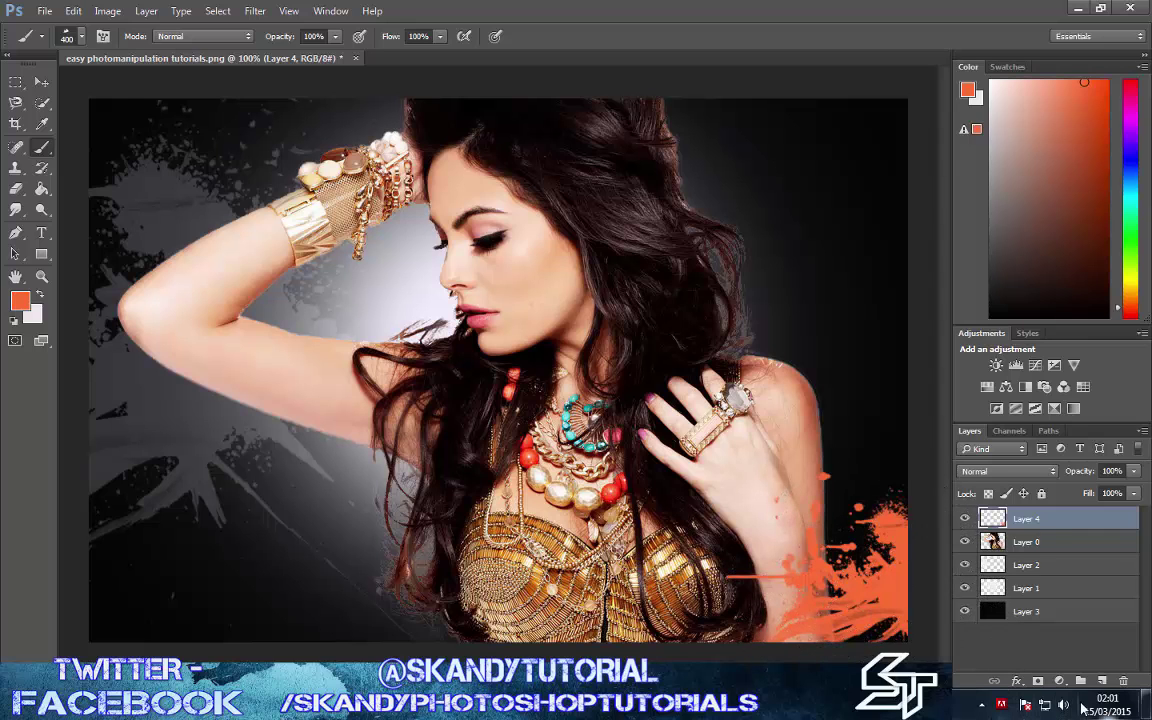
Set the foreground colour to pale turquoise and add a new layer directly below the portrait on Layer 0
left_click(1133, 163)
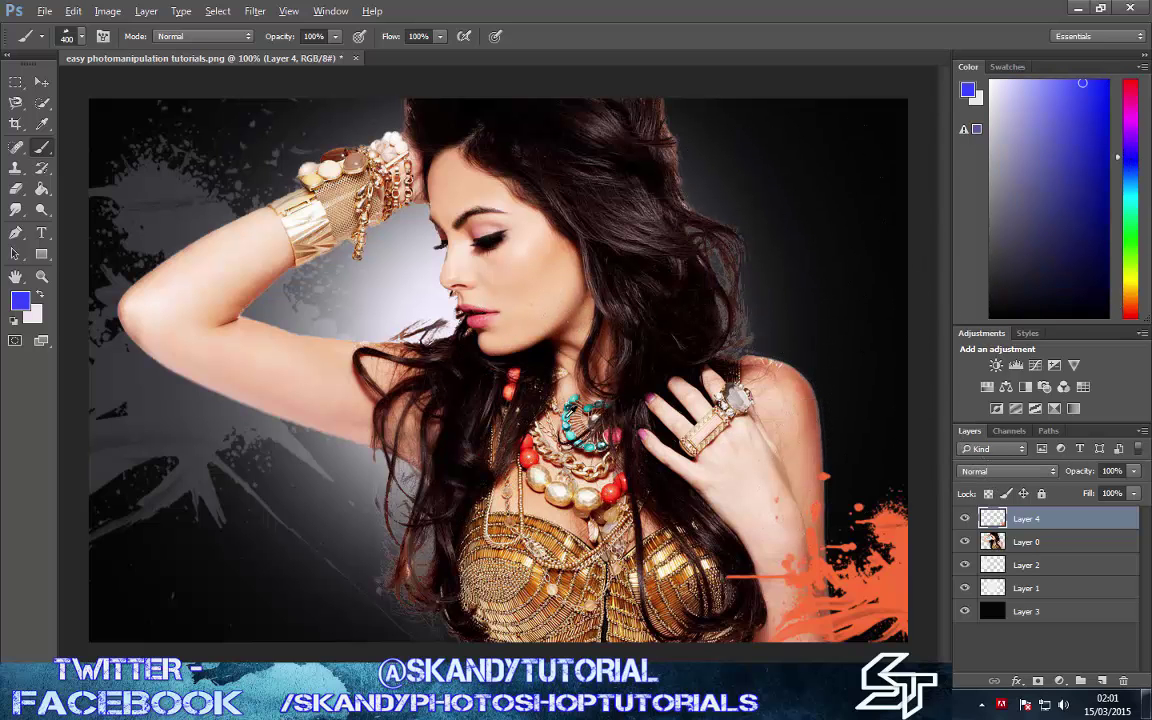
left_click(1031, 110)
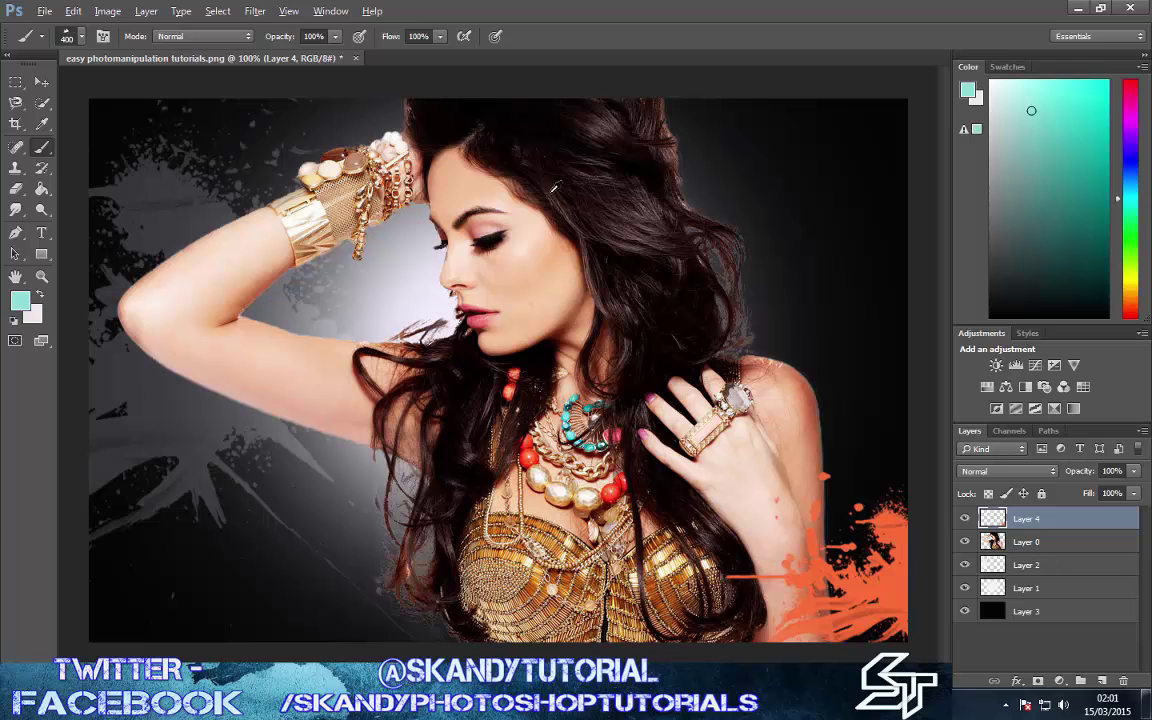
left_click(1099, 680)
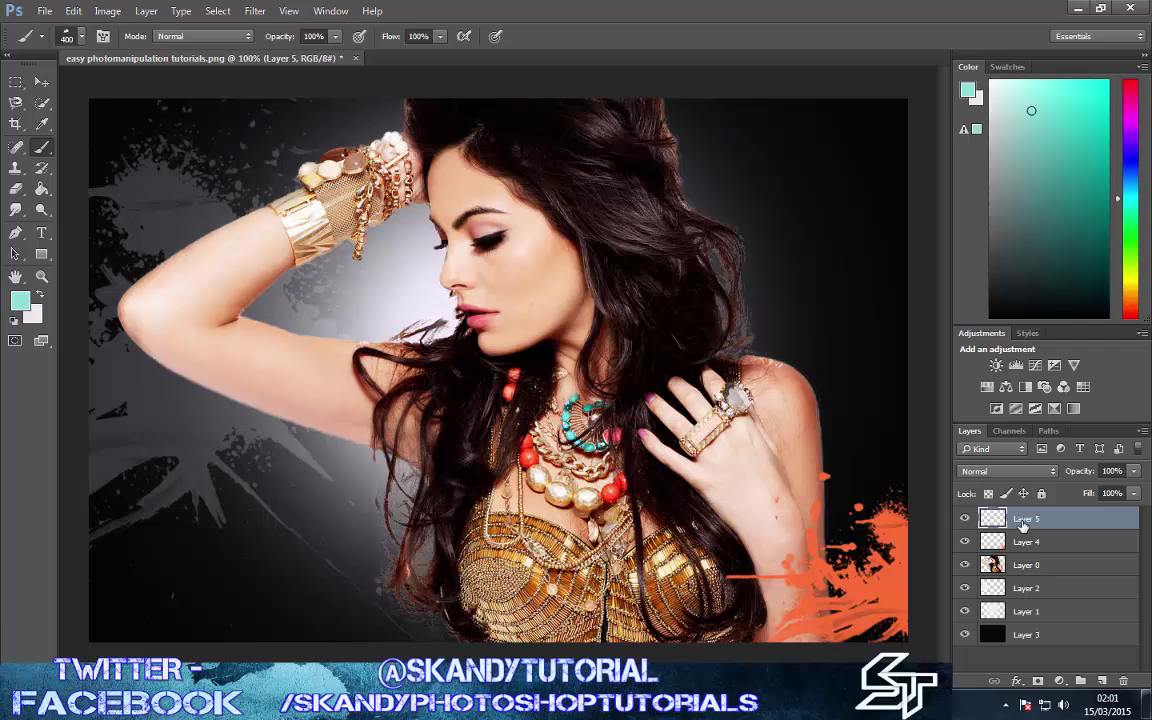
left_click_drag(1022, 526, 1022, 577)
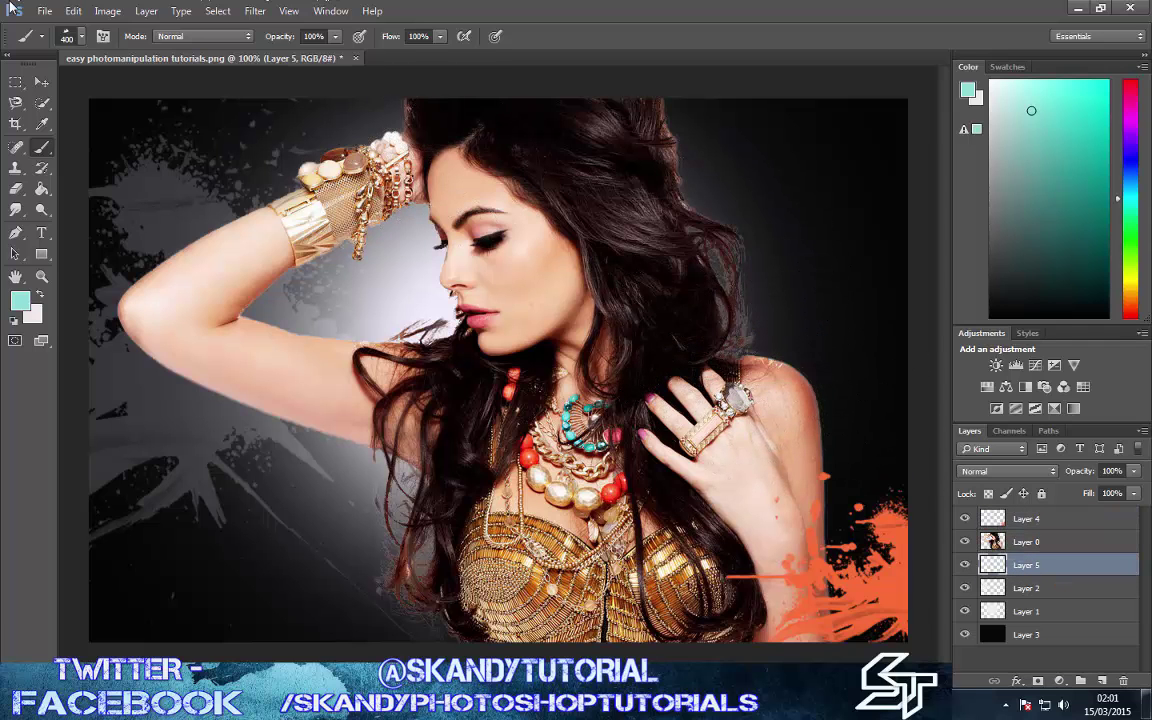
Stamp a turquoise splatter on Layer 5 behind the woman's hair in the upper right, using the 1195 px splatter brush at 700 px
left_click(83, 38)
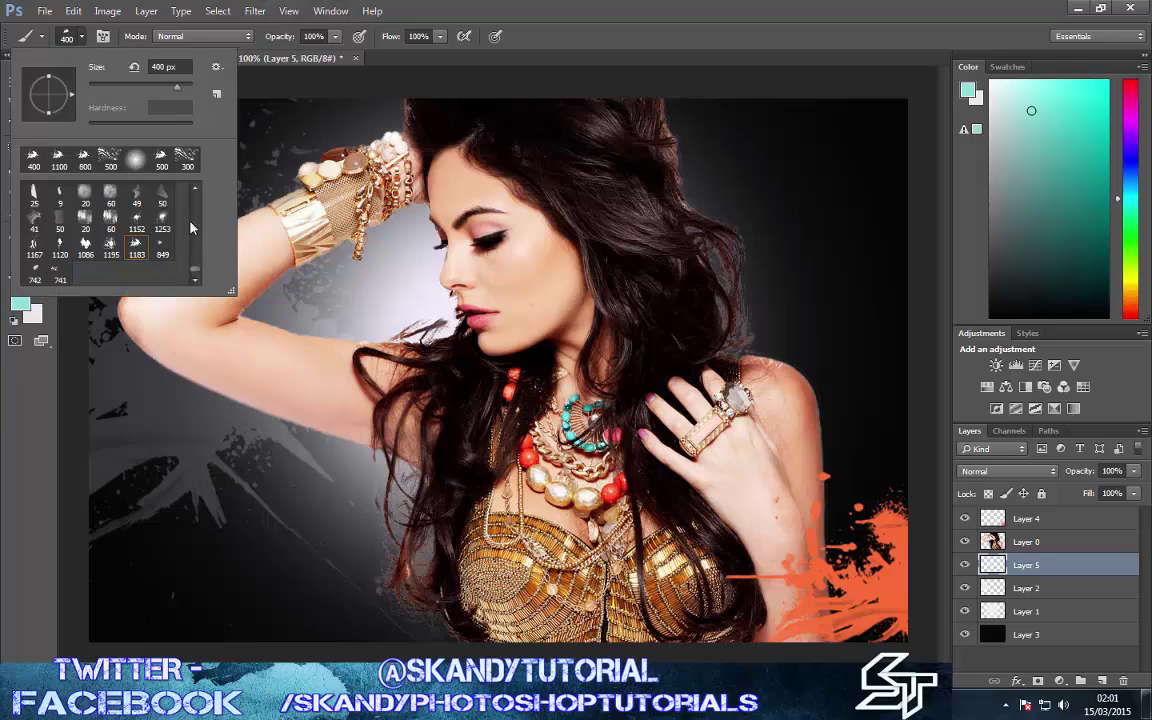
double_click(111, 245)
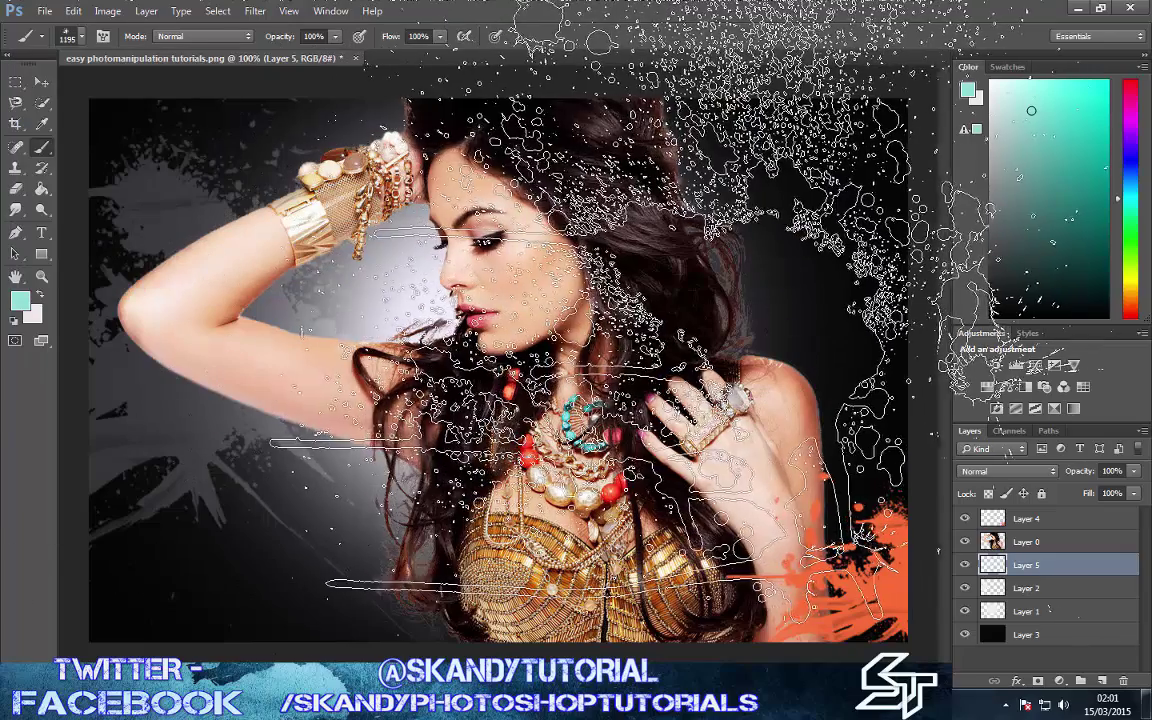
key("bracketleft")
key("bracketleft")
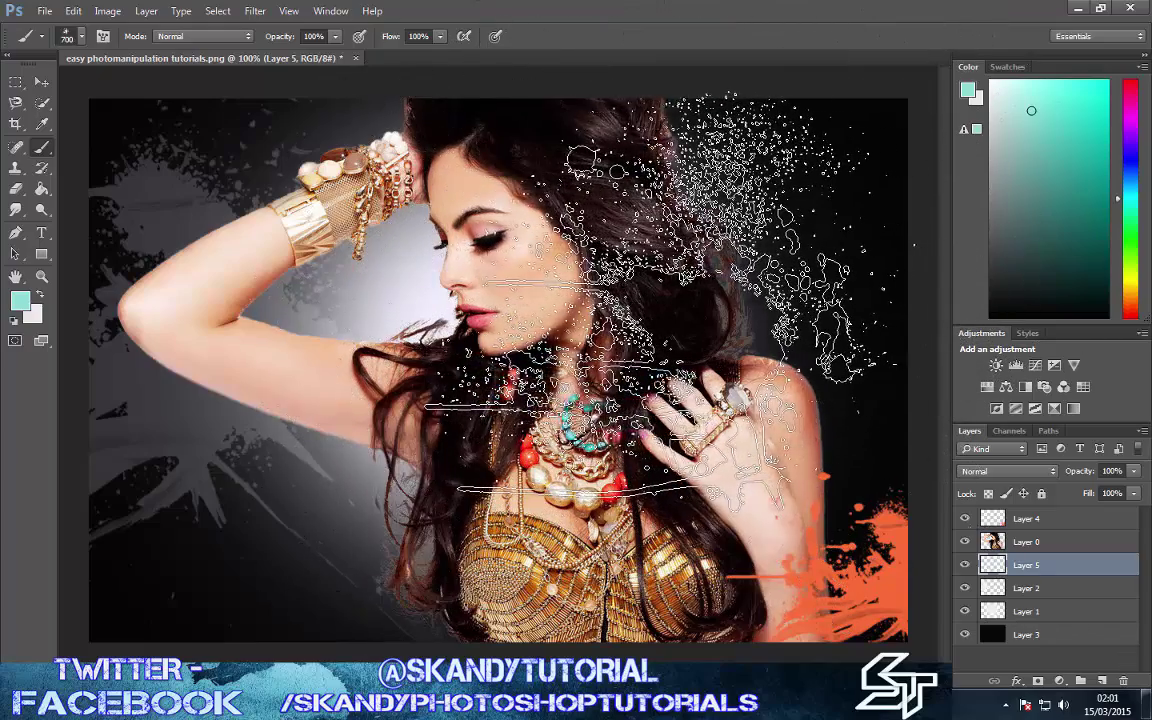
left_click(650, 300)
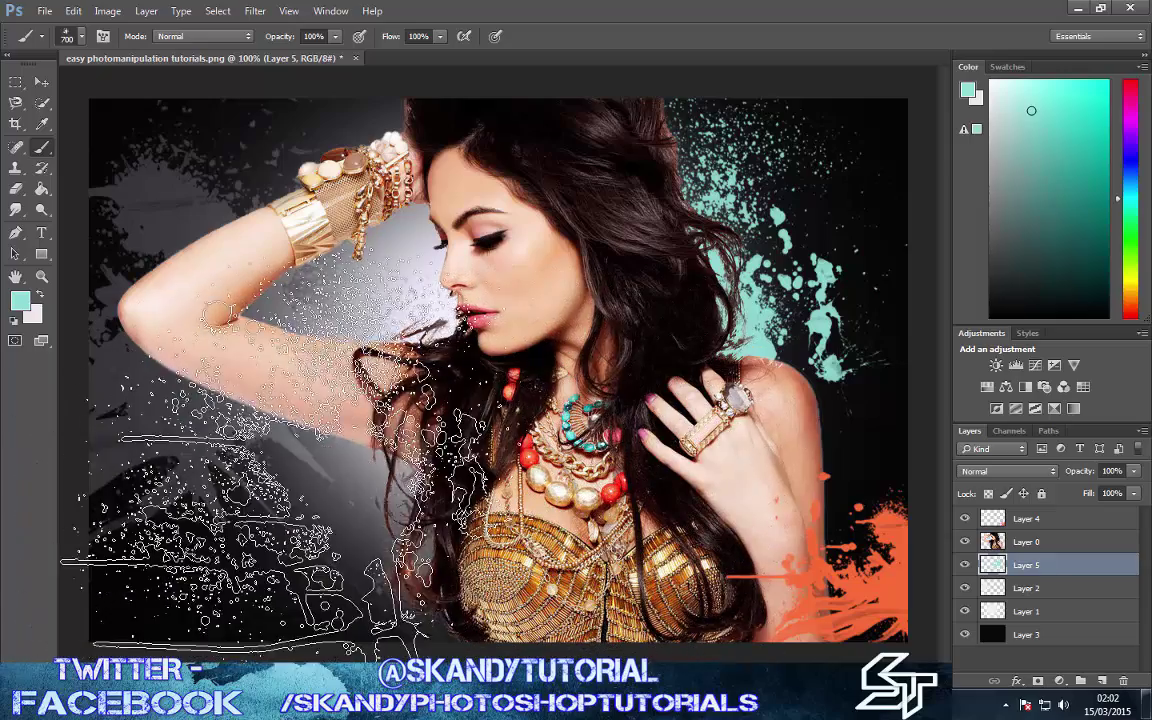
Switch to the soft round brush at 700 px
left_click(82, 37)
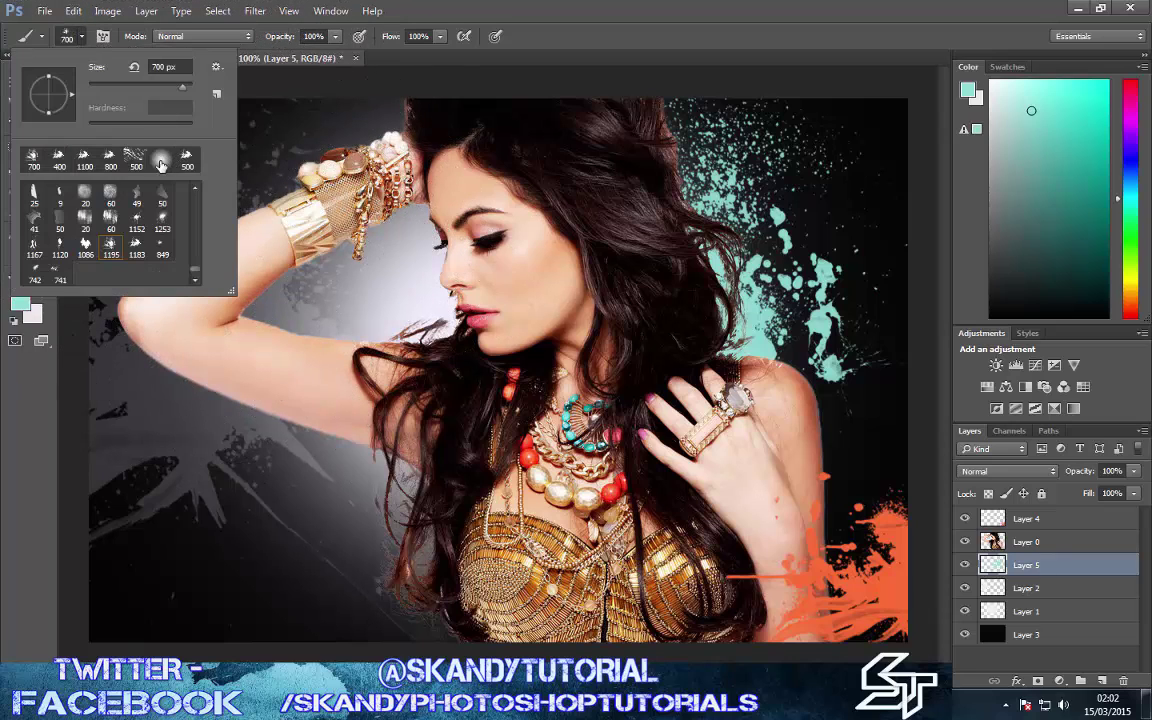
key("Return")
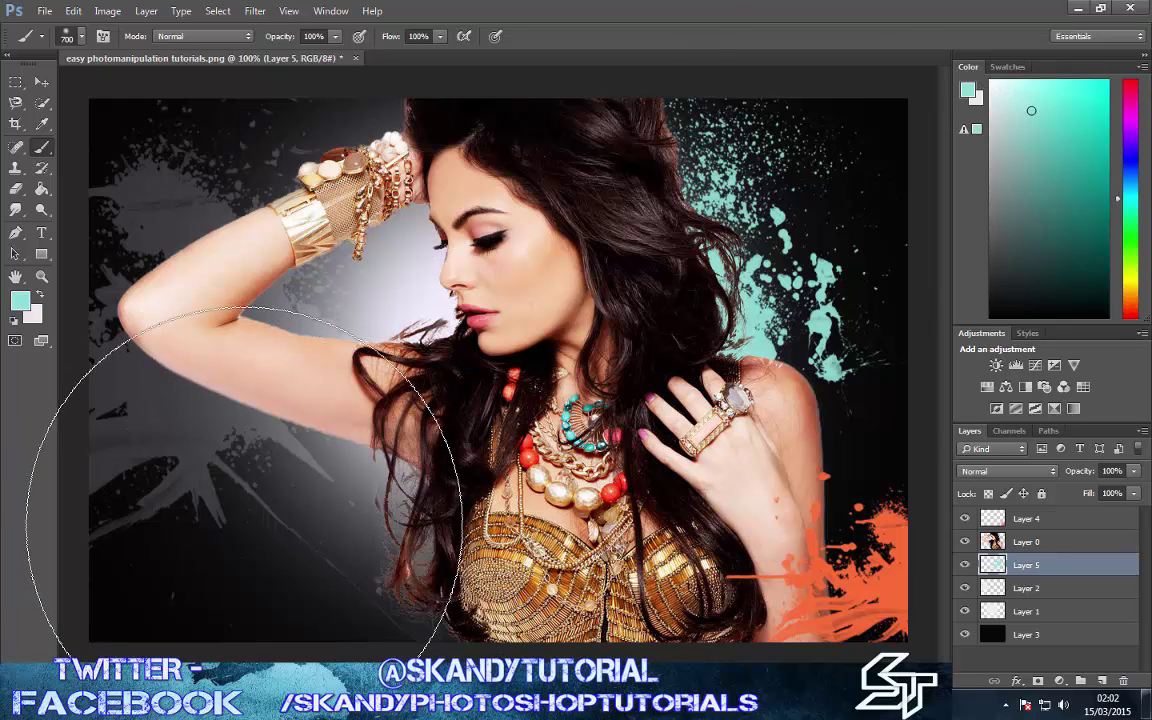
Reduce the soft brush to 250 px, add two new layers, and move Layer 7 to the top of the layer stack
key("bracketleft")
key("bracketleft")
key("bracketleft")
key("bracketleft")
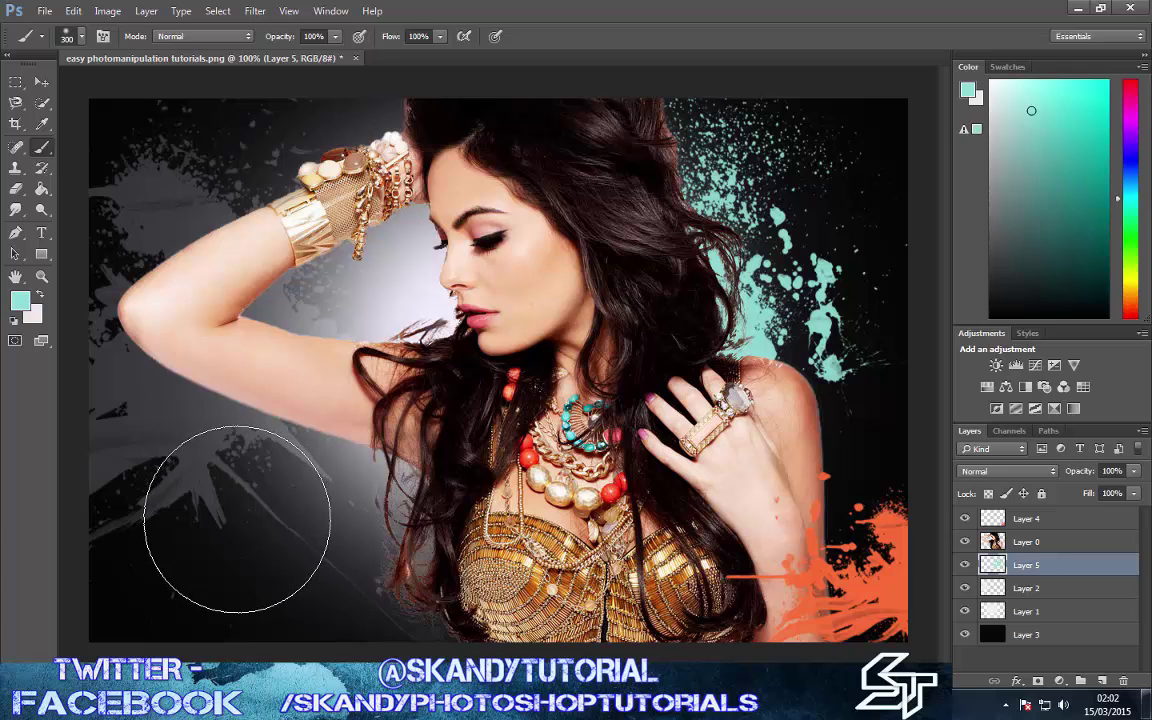
key("bracketleft")
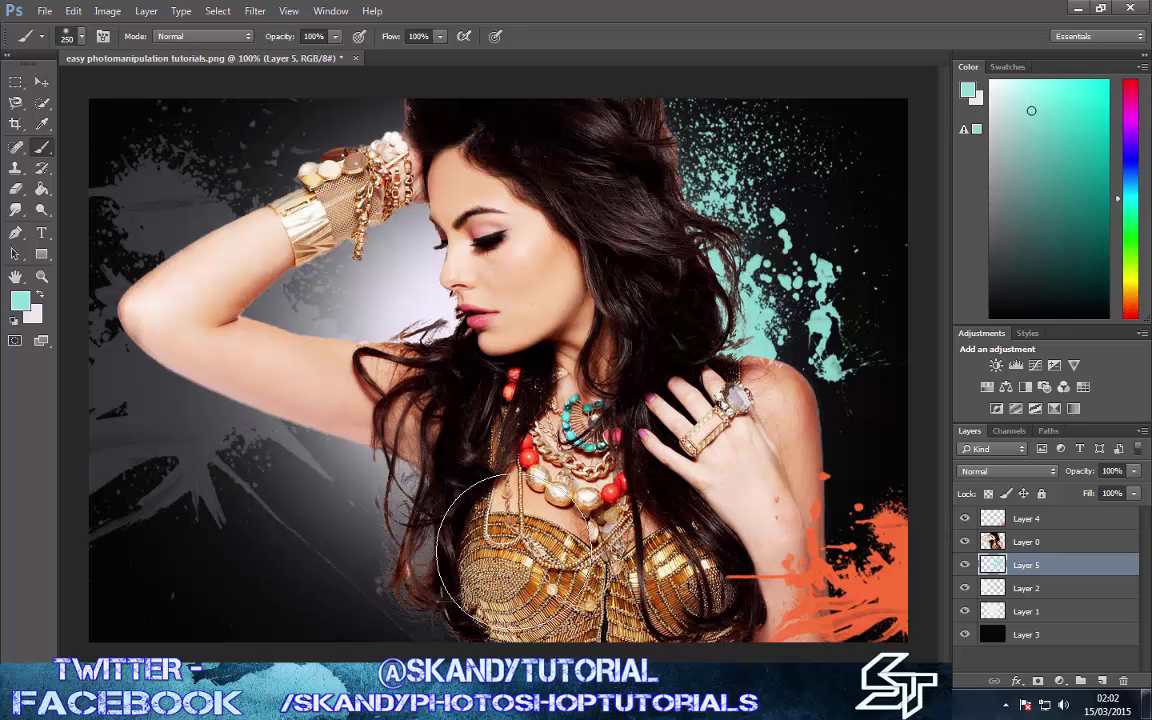
left_click(1101, 680)
left_click(1101, 680)
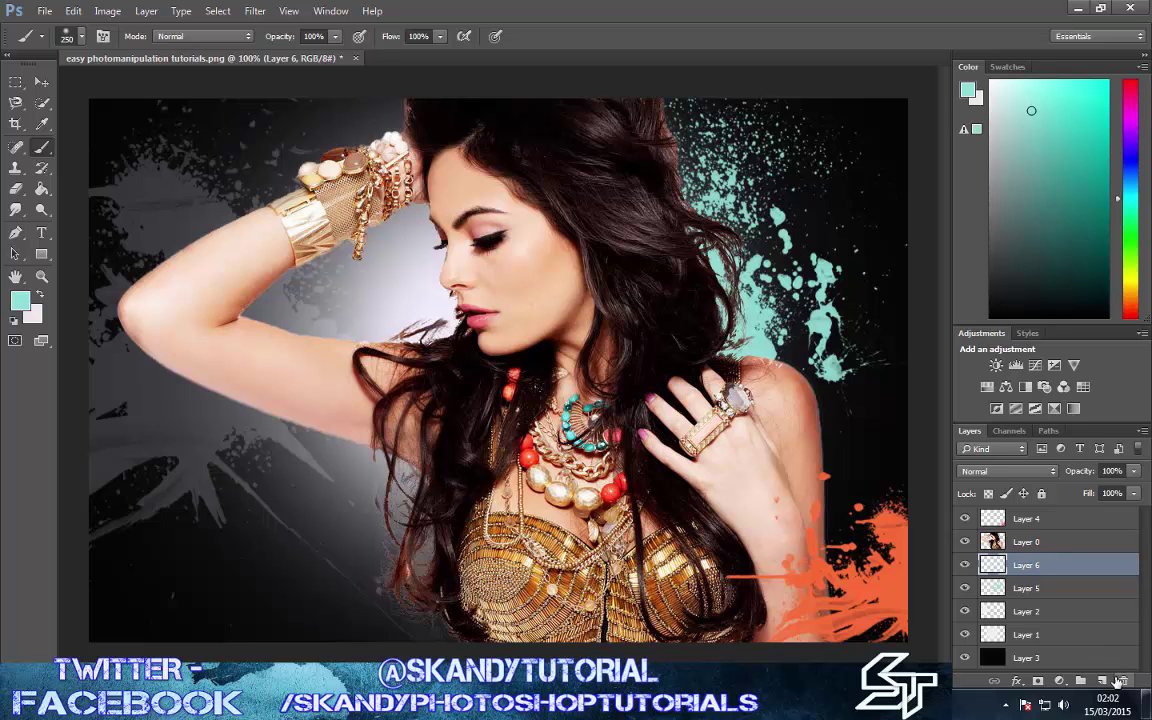
left_click_drag(1039, 568, 1034, 519)
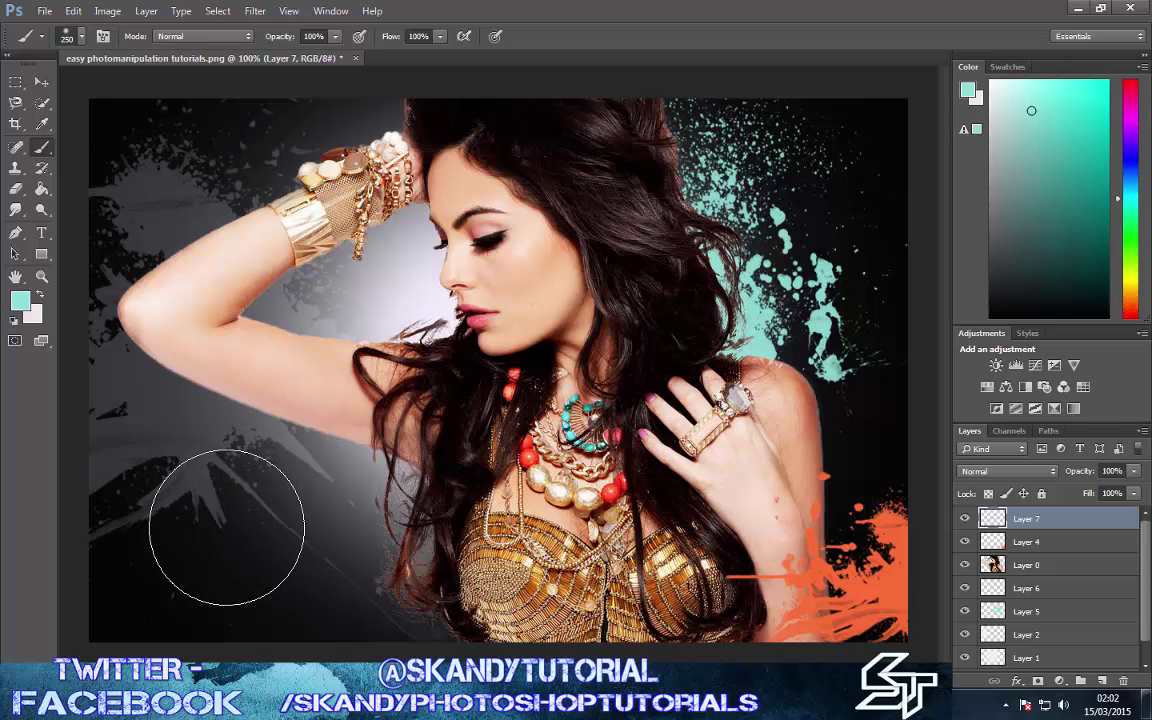
Paint a soft turquoise glow below the raised arm on Layer 7, layering lighter tints with the brush at 250, 175 and 125 px
left_click(220, 529)
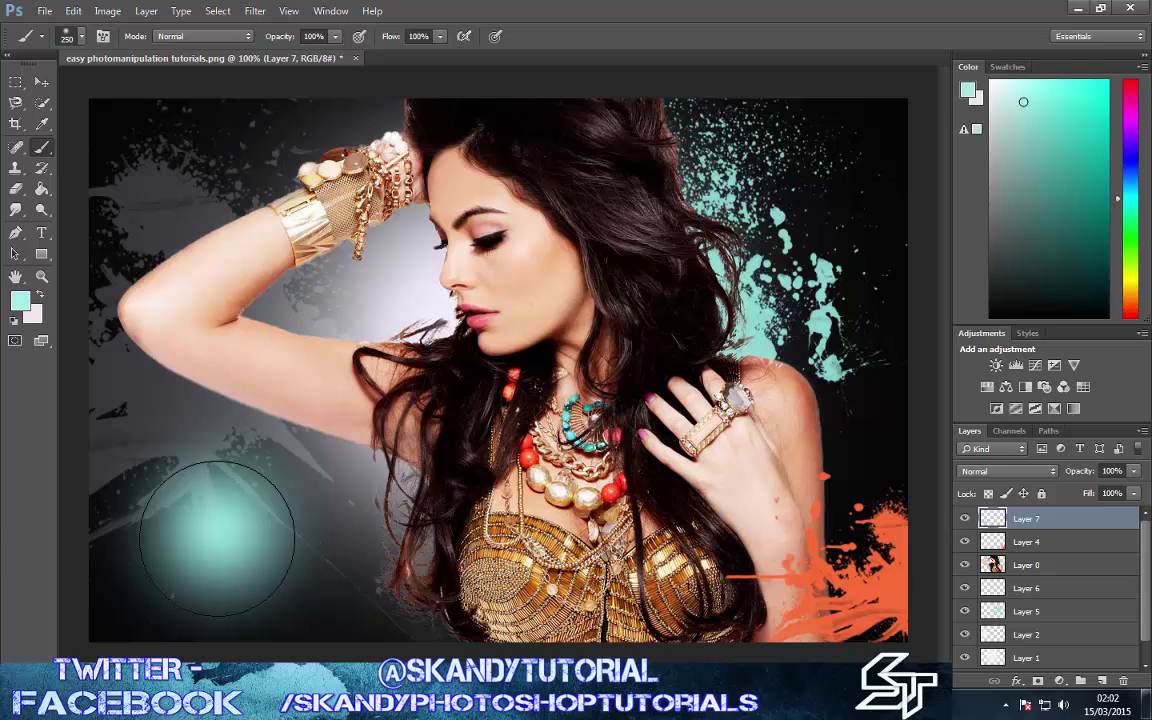
key("bracketleft")
key("bracketleft")
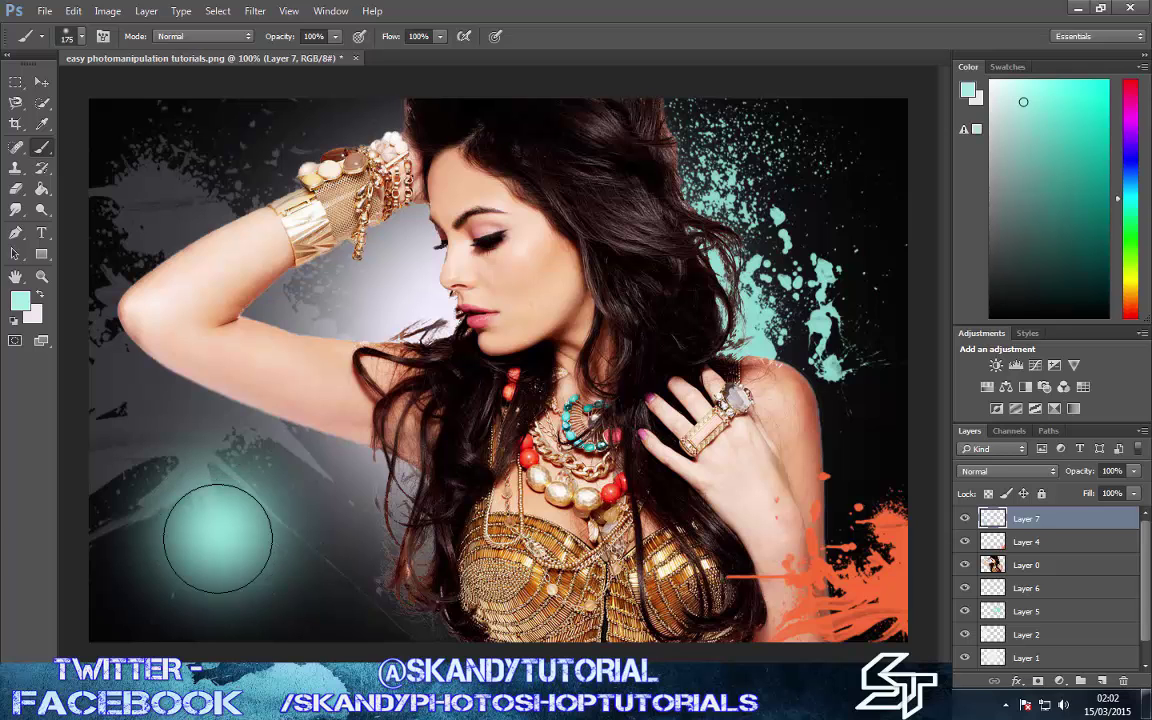
left_click(196, 487)
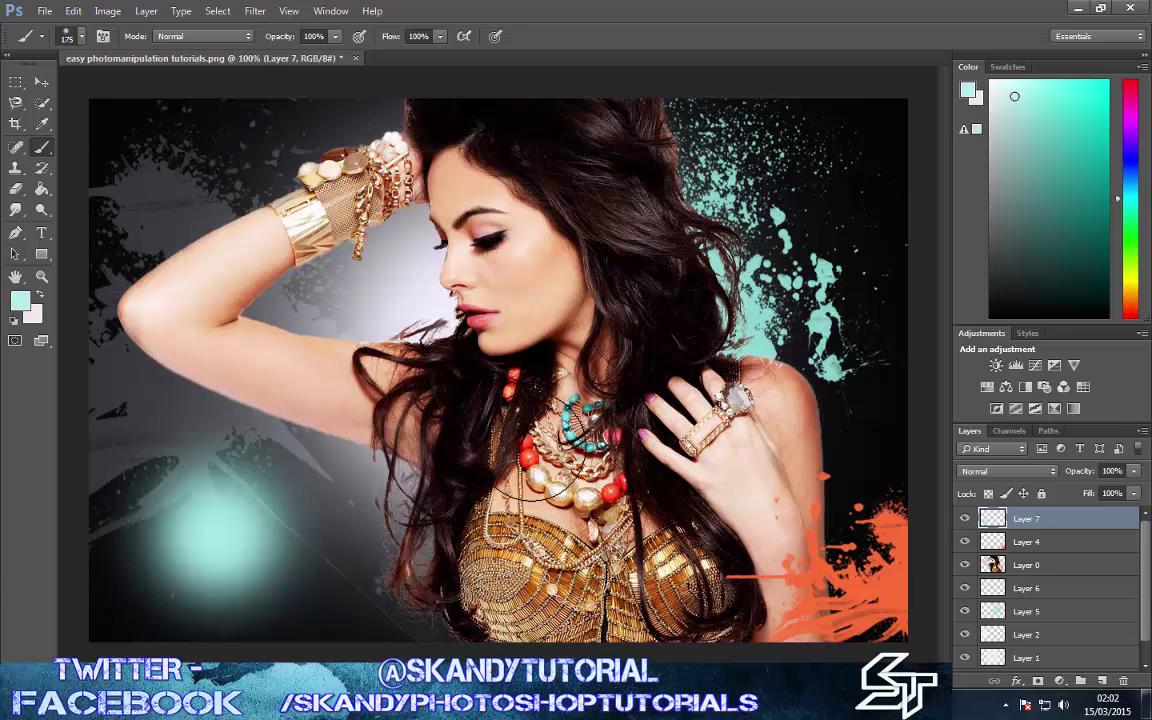
key("bracketleft")
key("bracketleft")
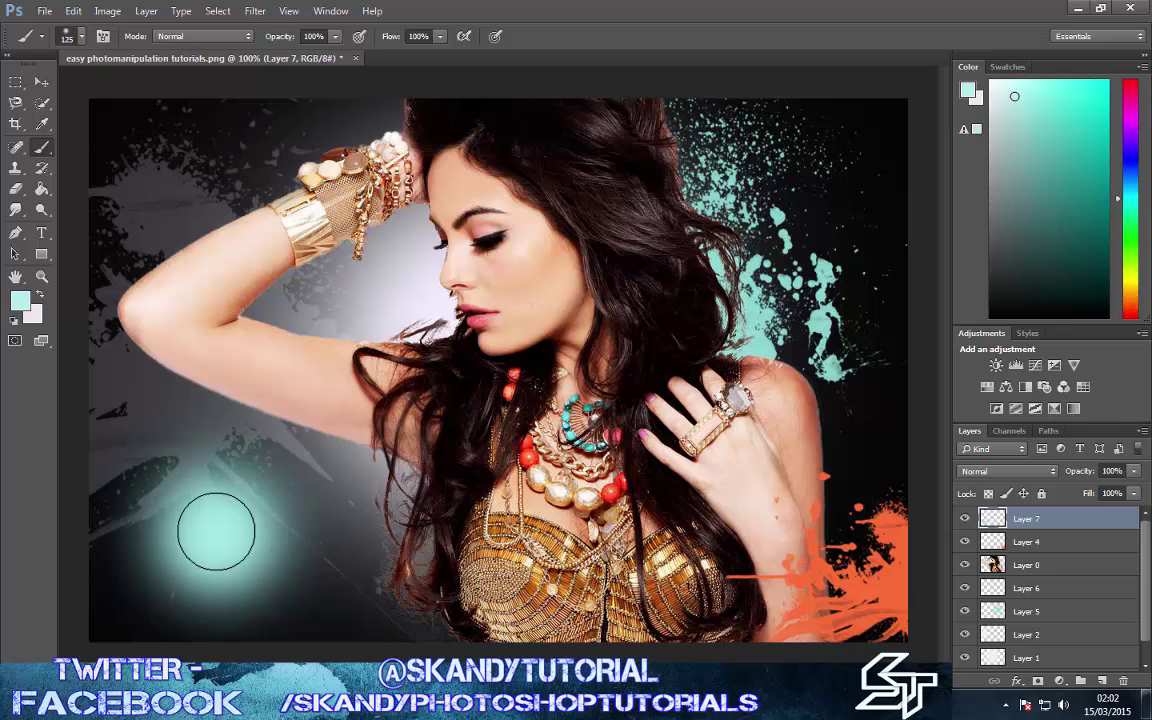
left_click(216, 531)
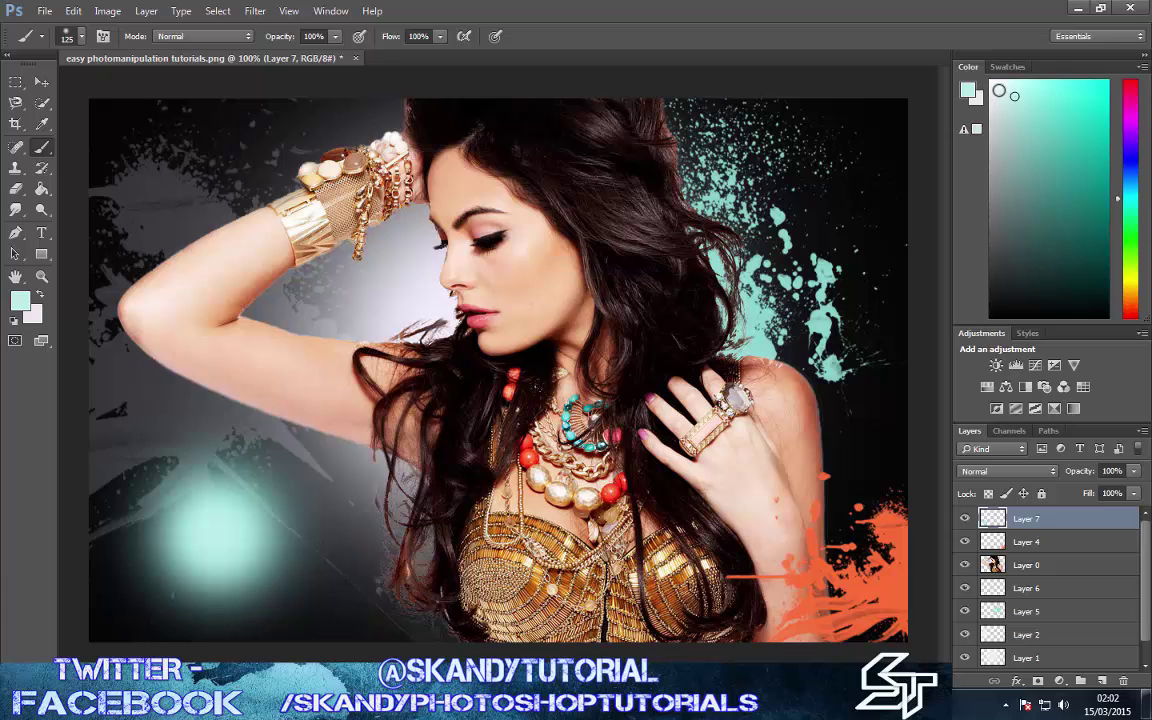
Build a bright core in the turquoise glow with progressively paler, near-white tints, using the soft brush at 90, 70 and 50 px
left_click(1000, 91)
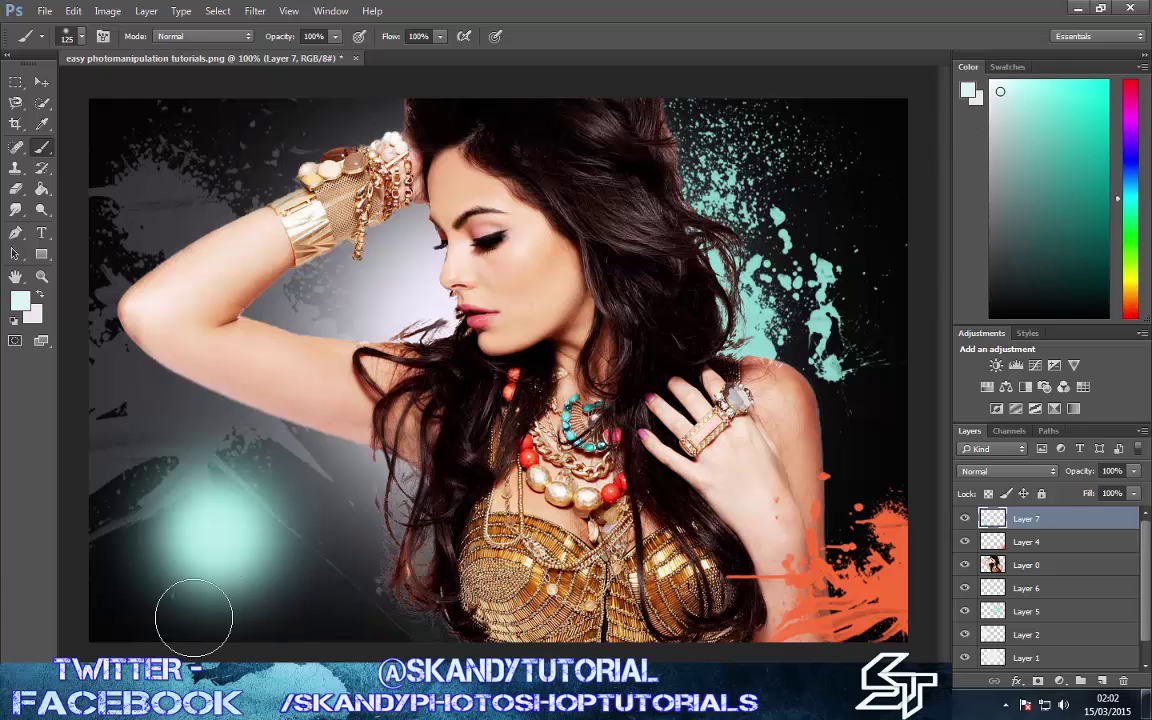
key("bracketleft")
key("bracketleft")
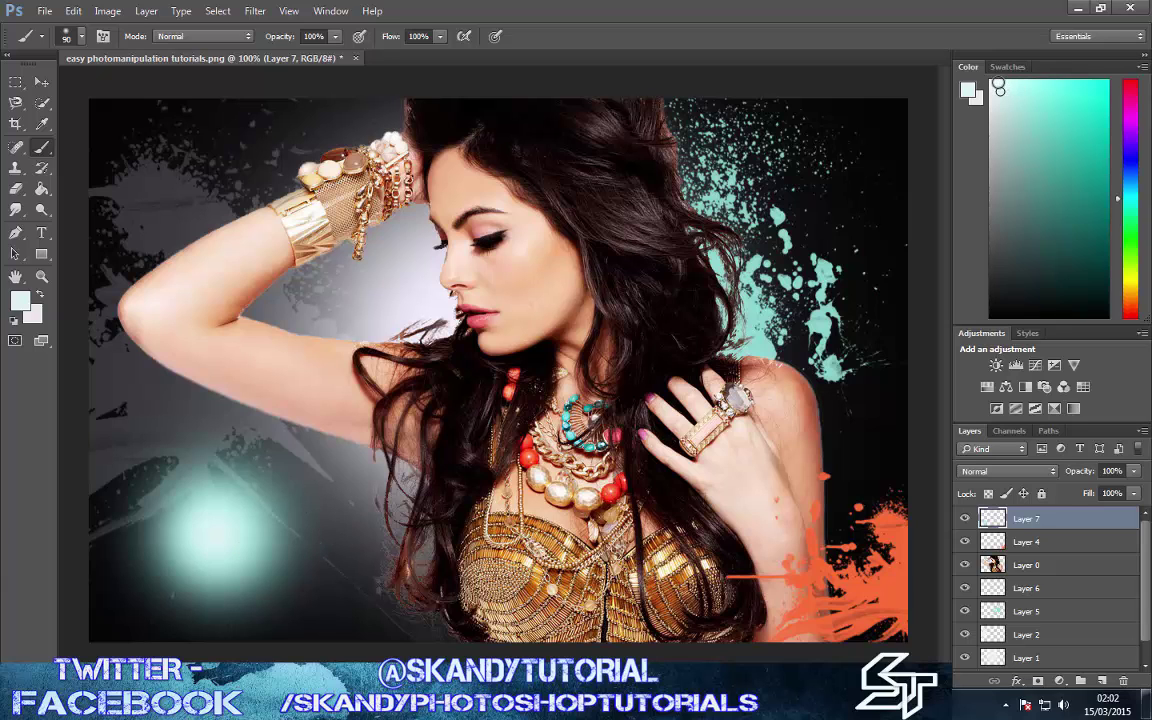
left_click(997, 84)
key("bracketleft")
key("bracketleft")
left_click_drag(224, 514, 217, 531)
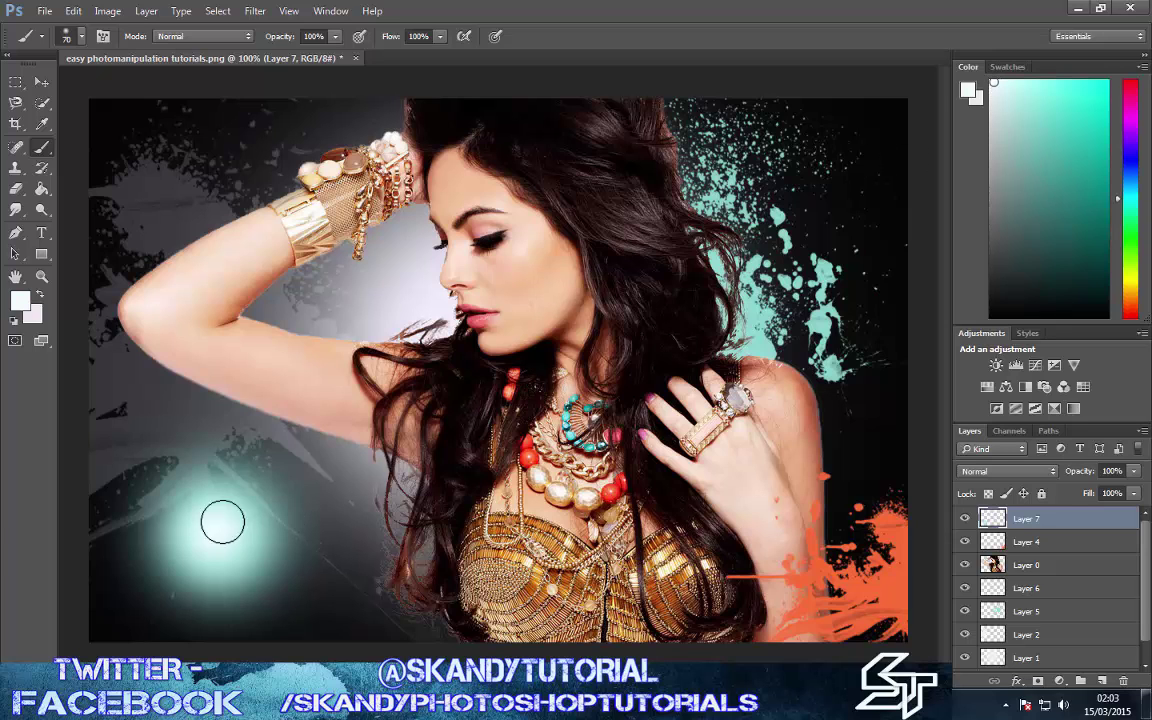
key("bracketleft")
key("bracketleft")
left_click_drag(211, 530, 217, 533)
Select Layer 4 and toggle its visibility to compare the image with and without the orange splatter
left_click(1018, 545)
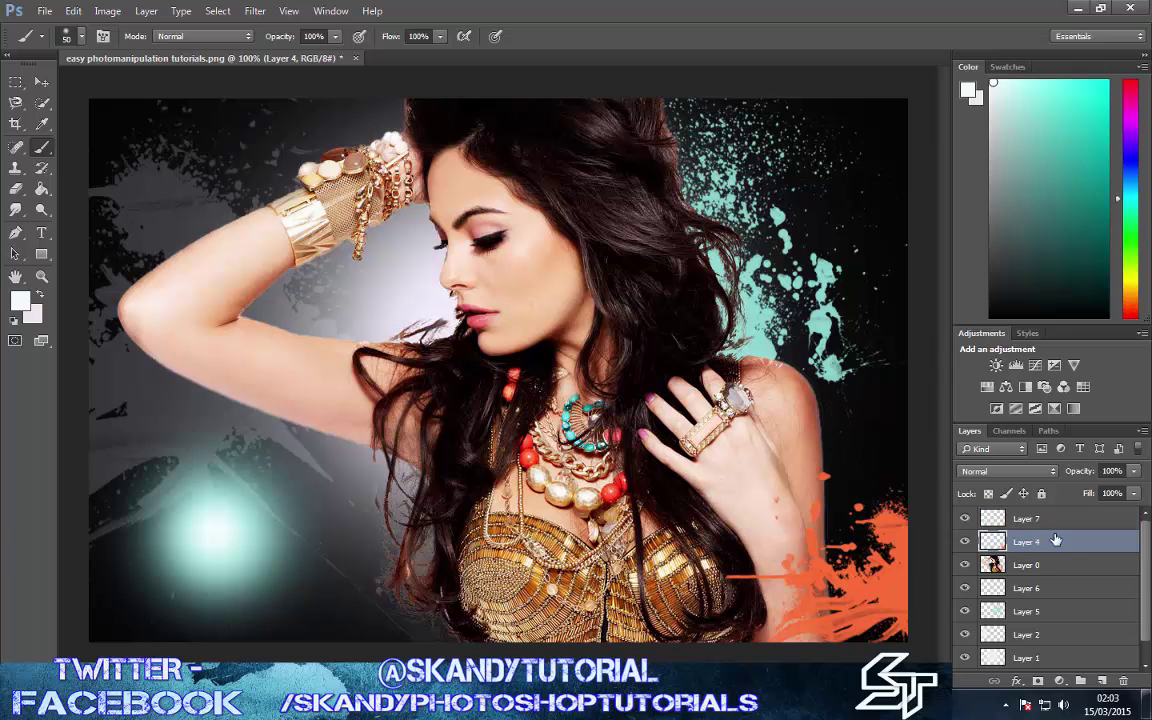
left_click(964, 541)
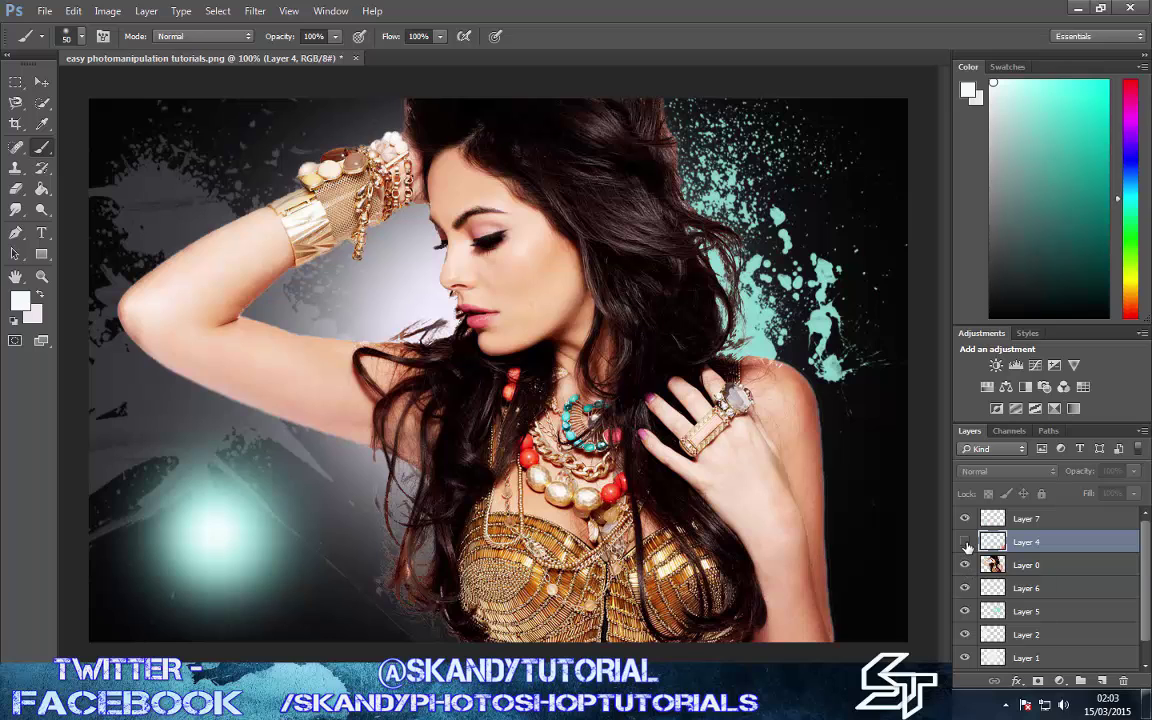
left_click(965, 542)
left_click(965, 542)
left_click(965, 542)
left_click(965, 542)
left_click(965, 542)
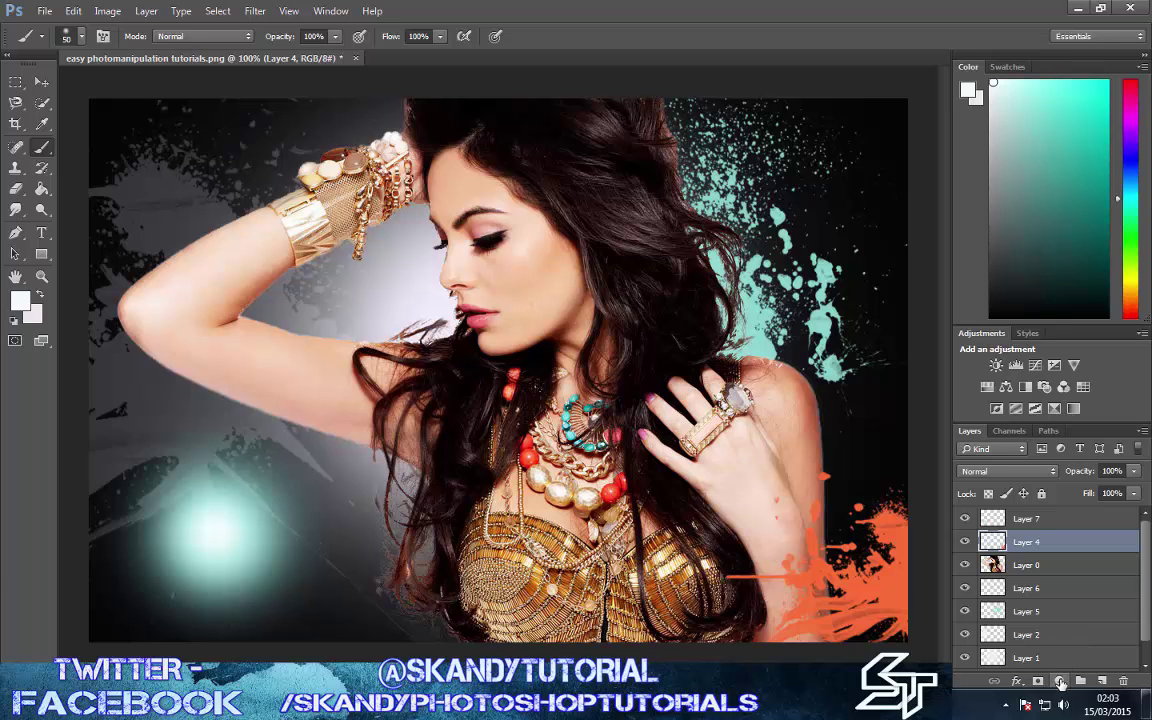
Add a Curves adjustment layer directly above Layer 4 and raise the darker part of the RGB curve to brighten the image
left_click(1060, 681)
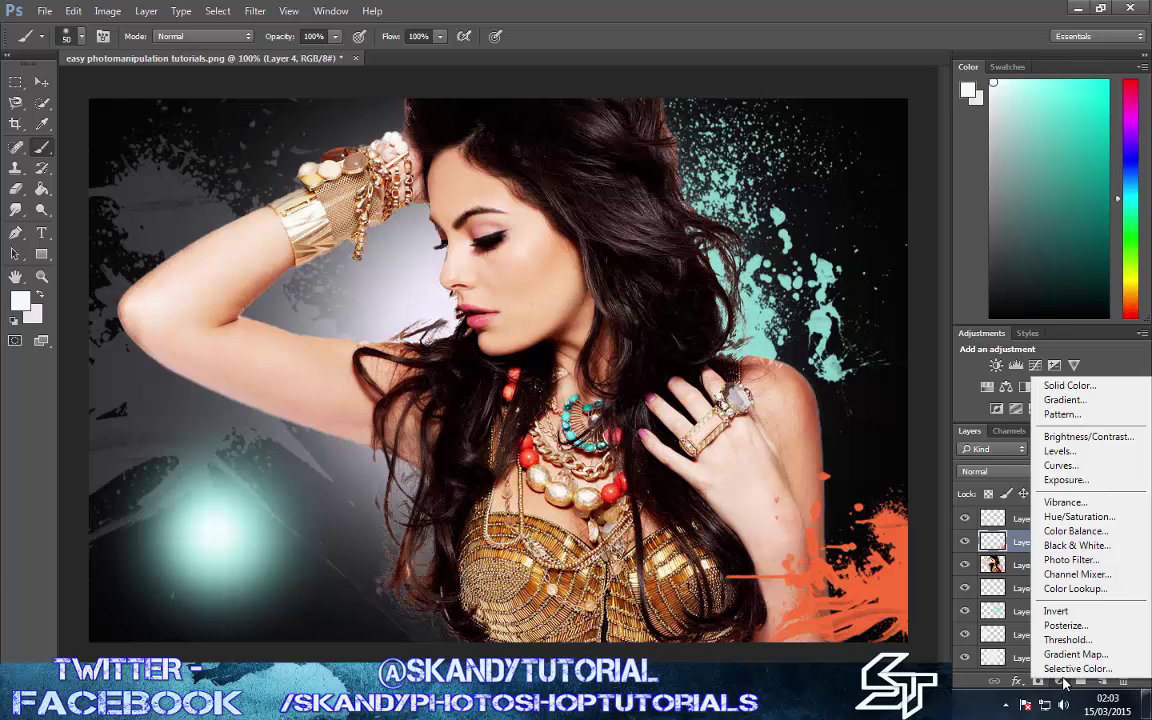
left_click(1075, 466)
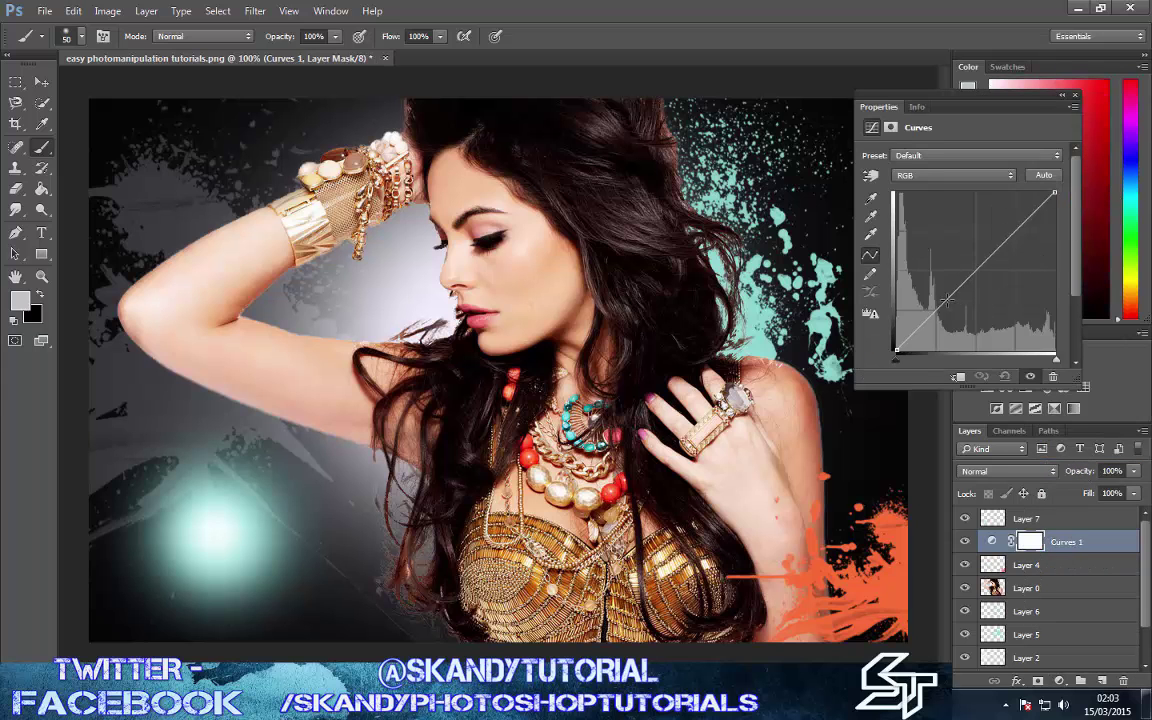
mouse_move(938, 303)
left_mouse_down()
mouse_move(958, 322)
mouse_move(937, 282)
left_mouse_up()
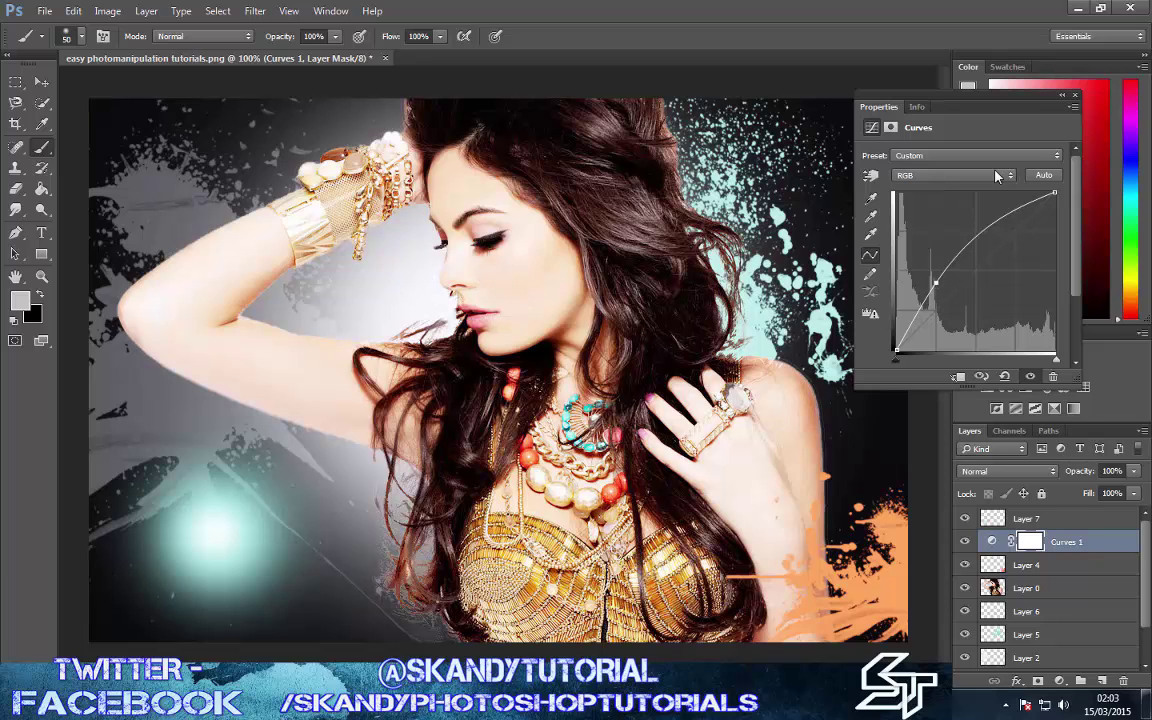
left_click(1075, 97)
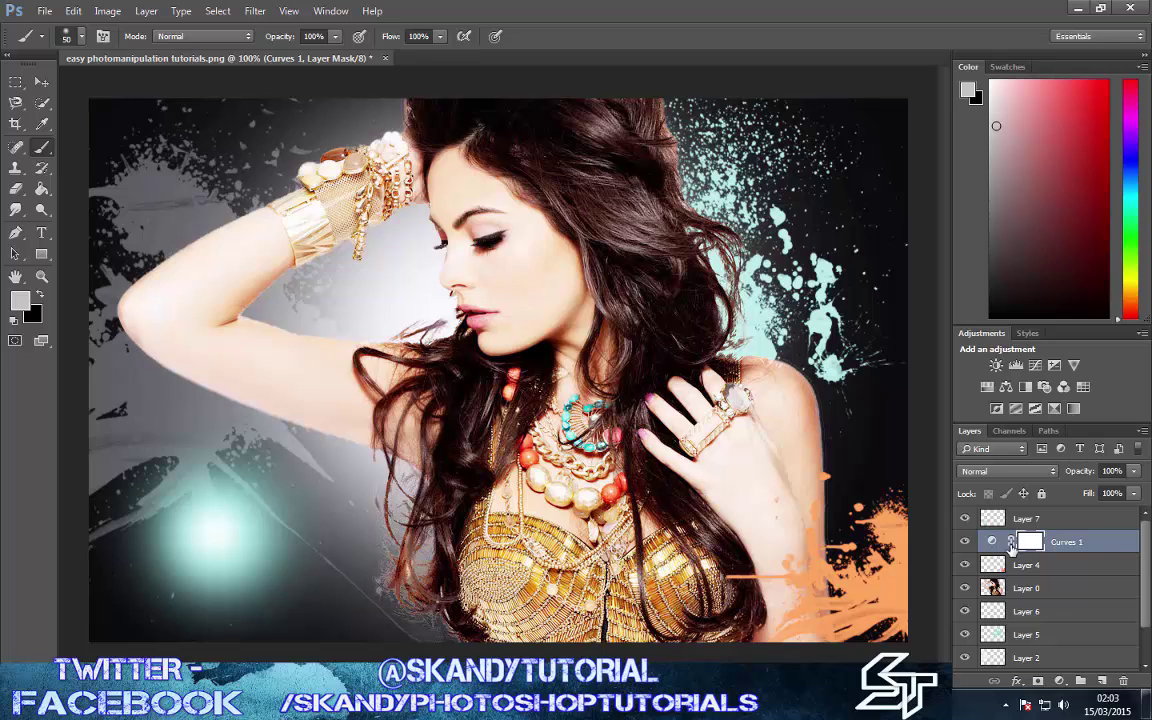
Darken the splatter on Layer 4 to red with Curves, using points at input 106, output 20 and input 192, output 118
left_click(1020, 569)
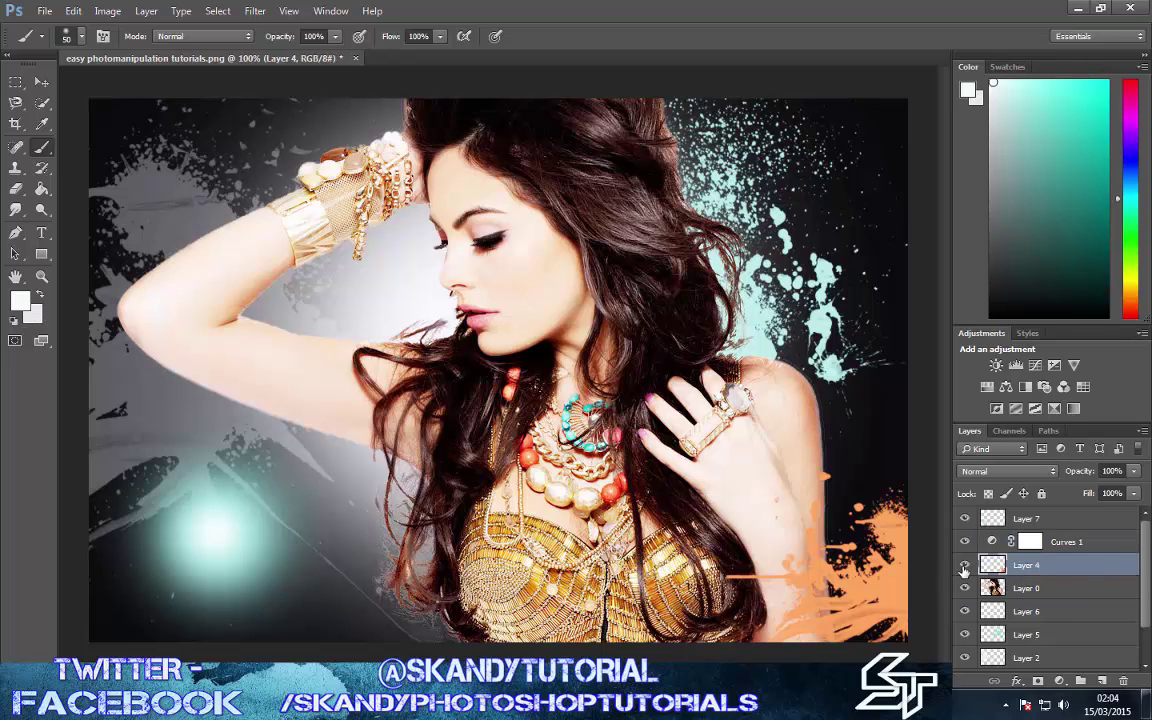
left_click(964, 566)
left_click(964, 566)
left_click(105, 12)
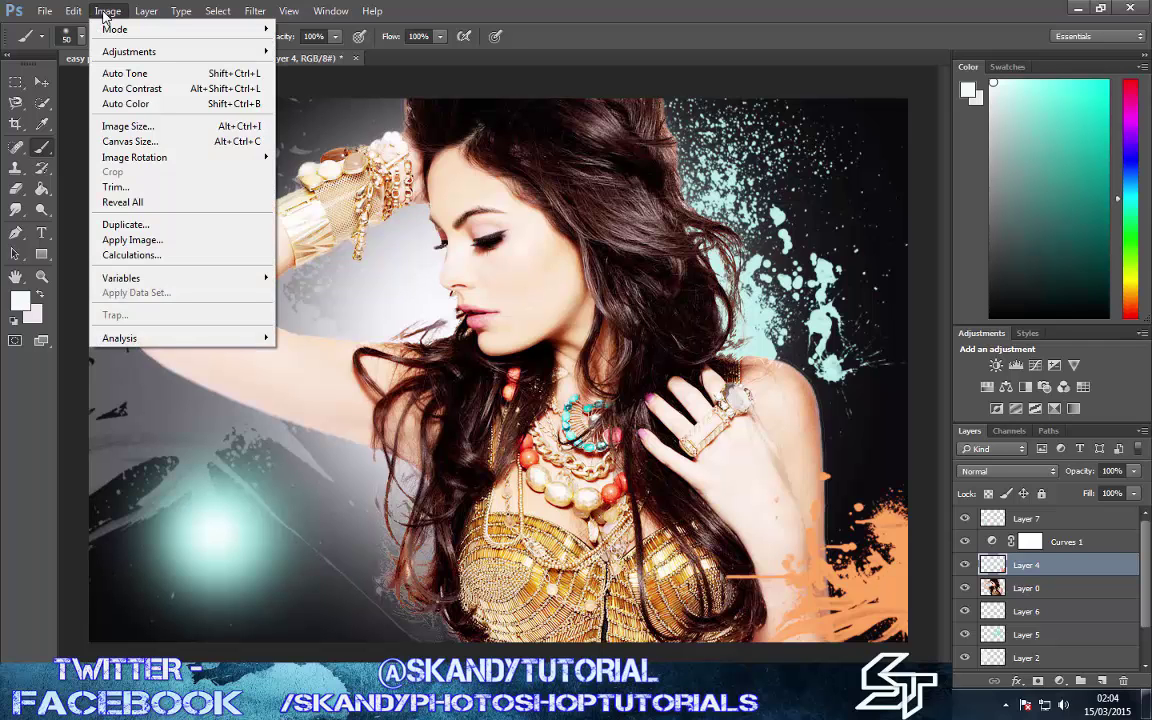
mouse_move(170, 51)
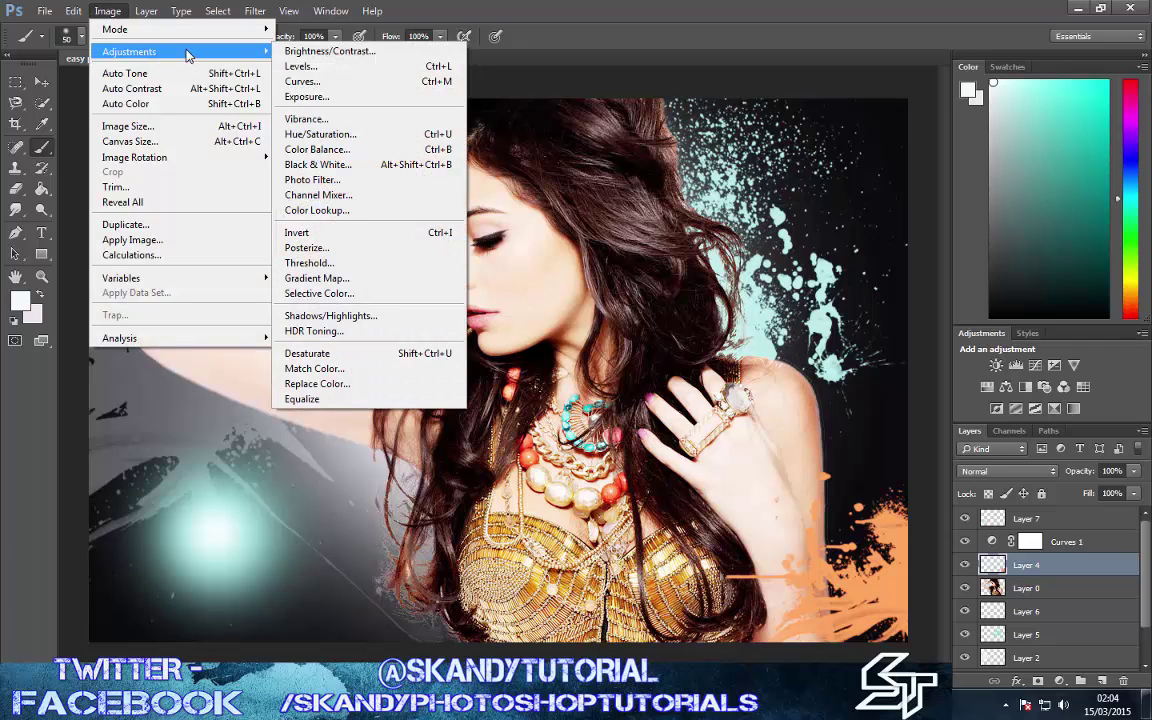
left_click(305, 82)
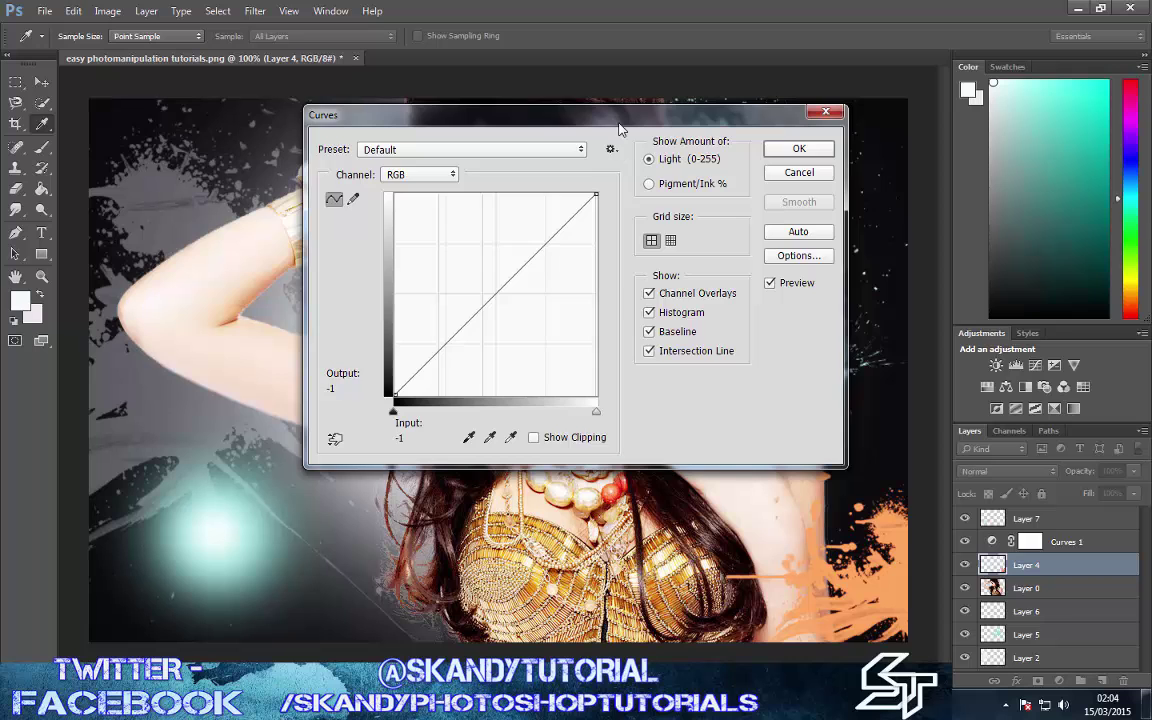
left_click_drag(617, 118, 845, 43)
left_click_drag(752, 193, 770, 229)
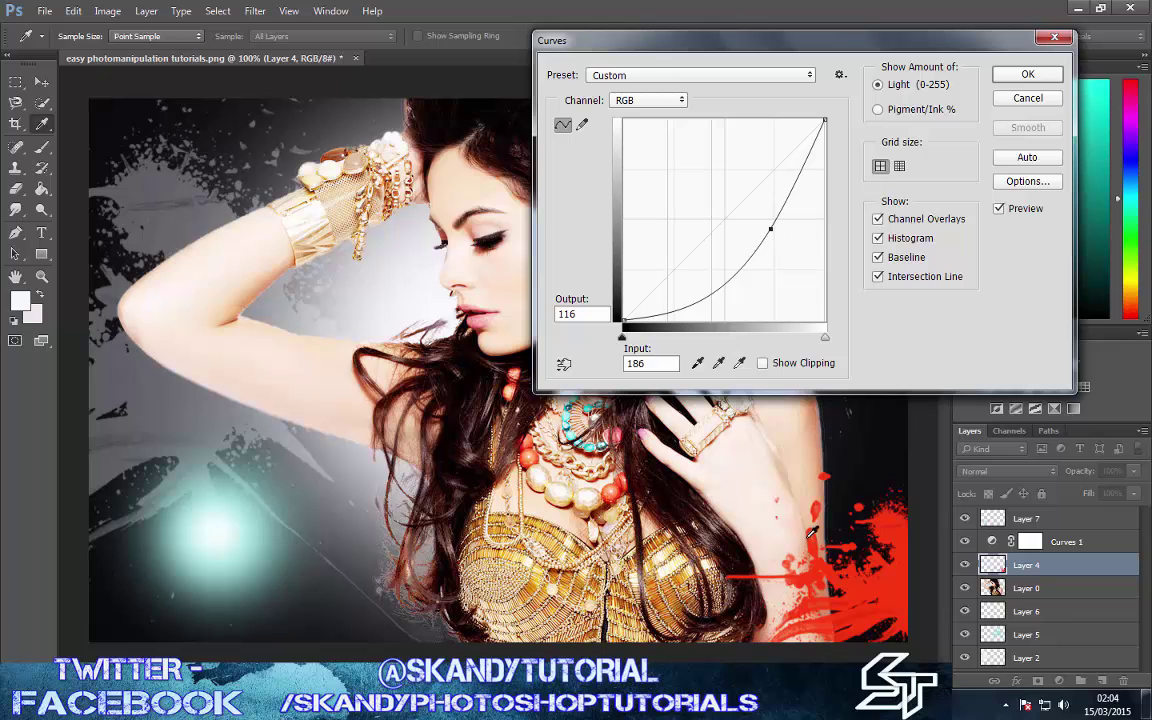
left_click(707, 303)
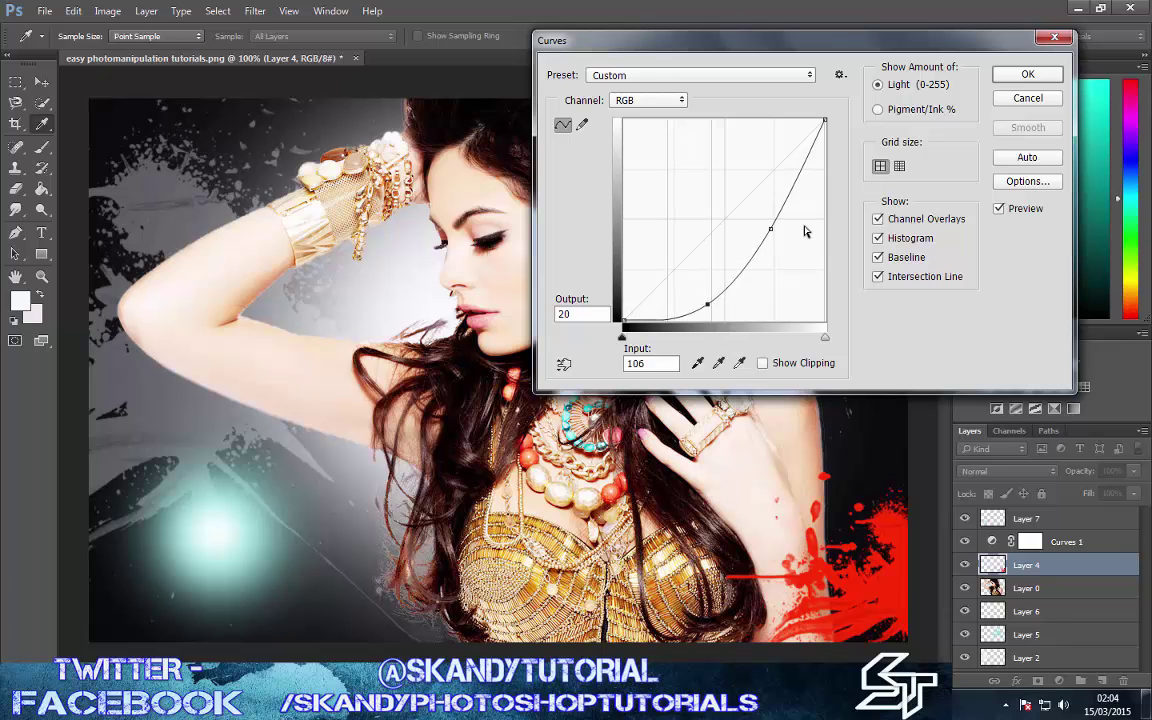
left_click_drag(773, 231, 775, 227)
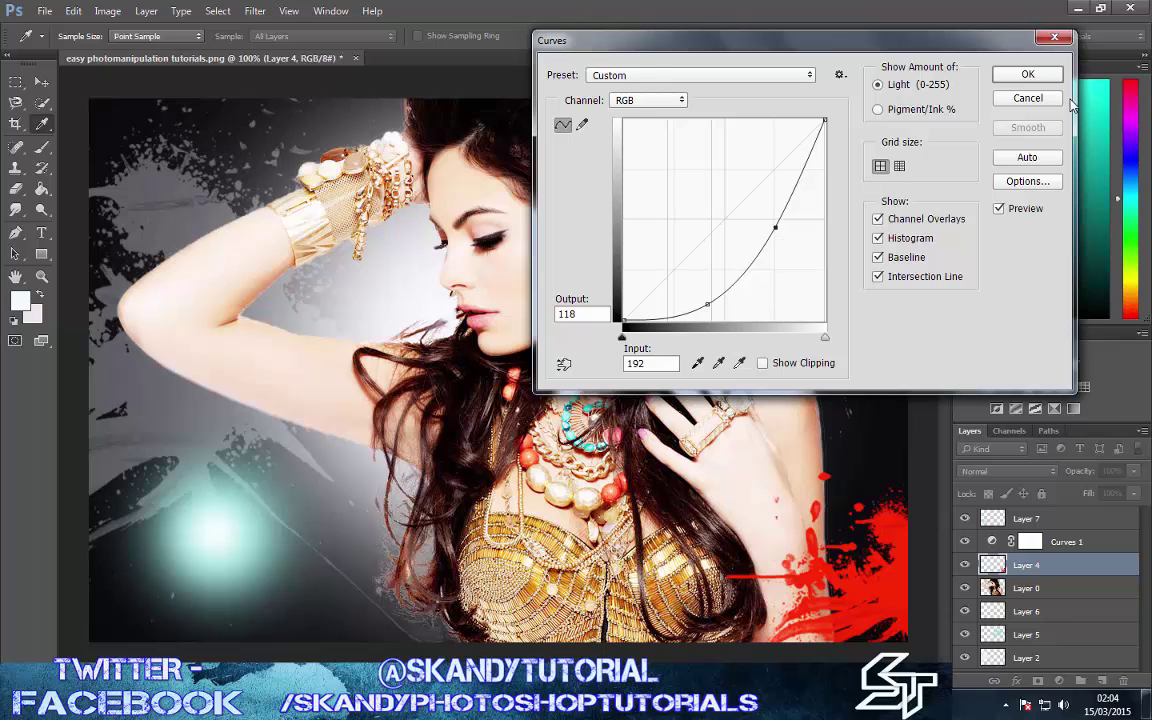
left_click(1030, 75)
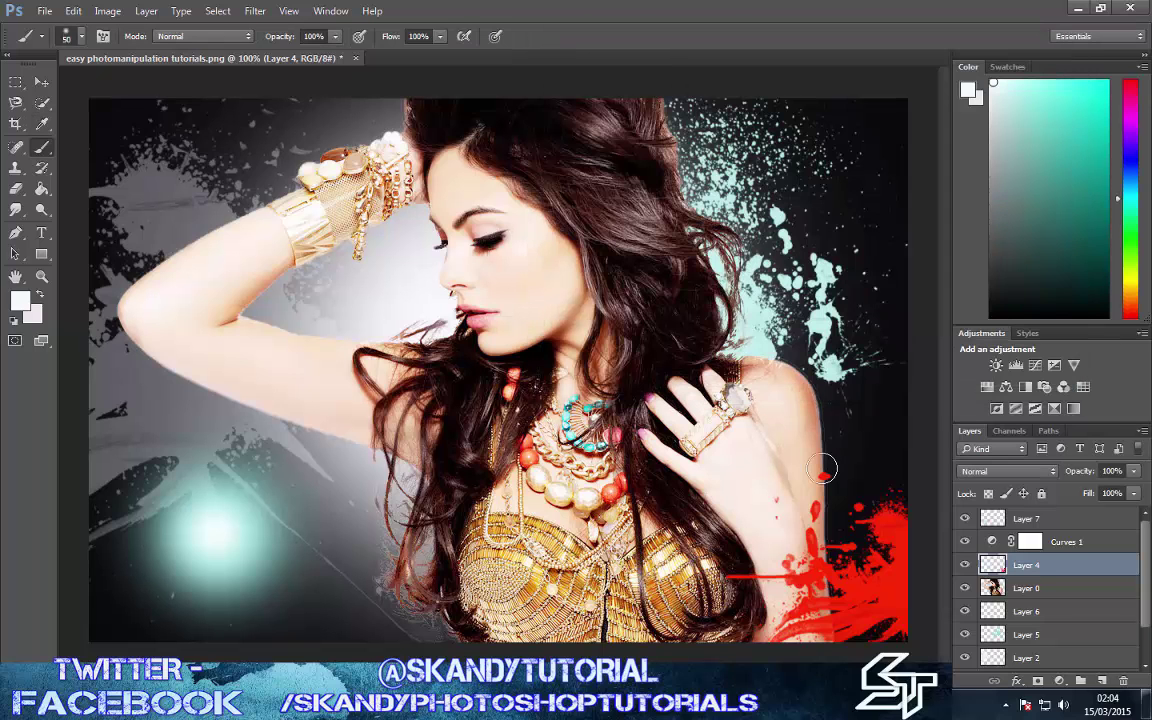